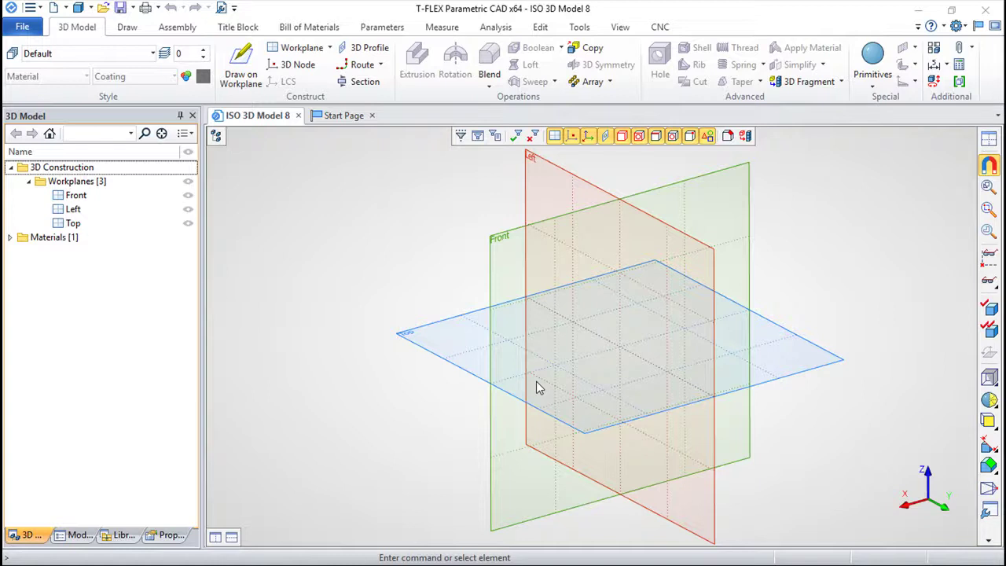
Create a default 100 × 100 × 100 box primitive on the Left workplane as Body_1.
left_click(531, 386)
left_click(874, 84)
left_click(881, 100)
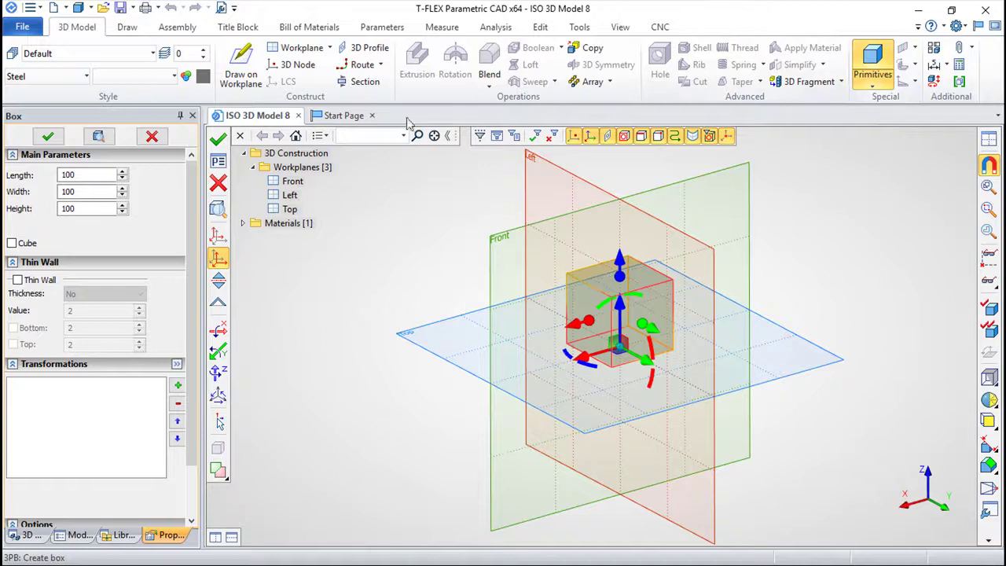
left_click(218, 140)
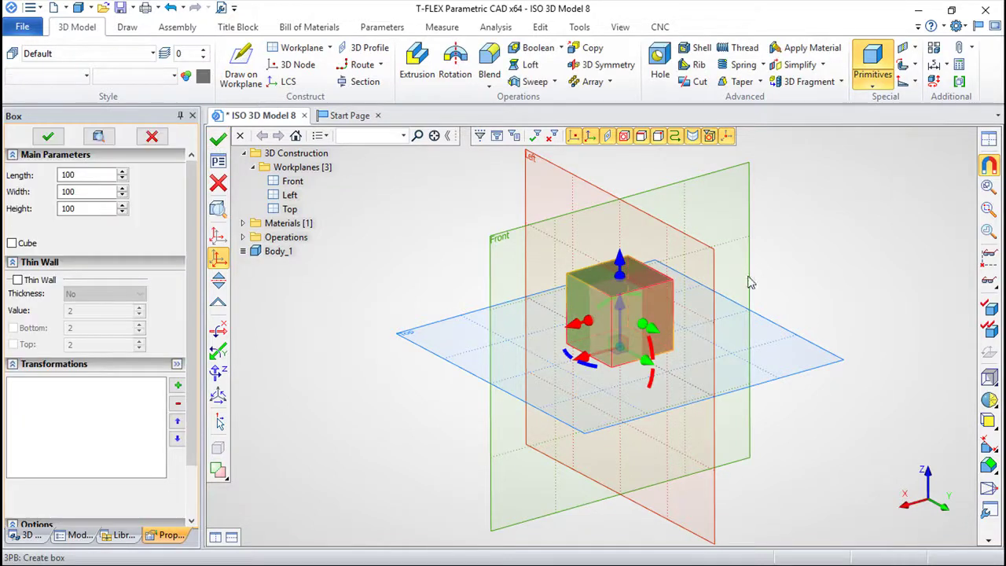
key("Escape")
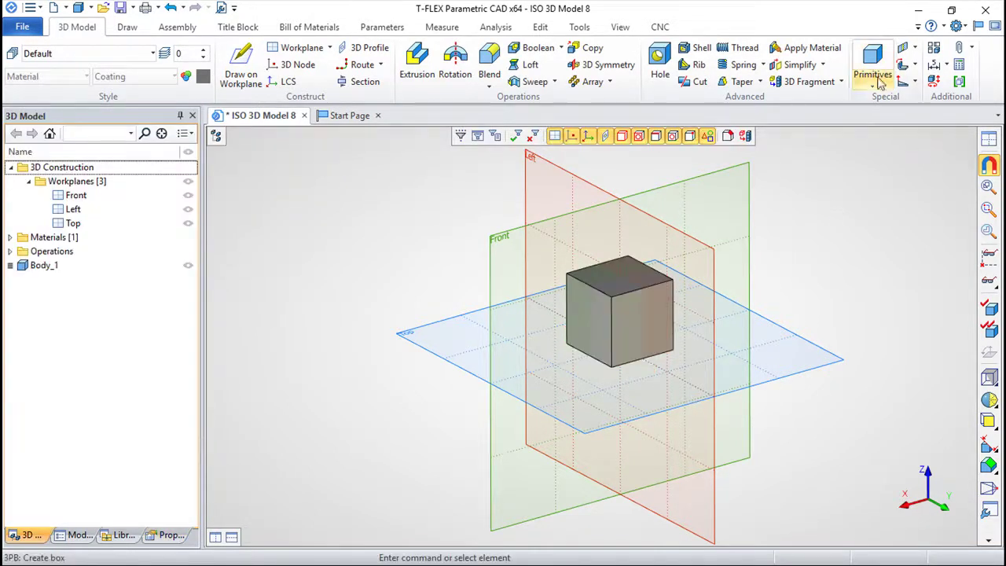
Add a 100-diameter sphere shifted to the left of the box, then zoom in on both.
left_click(878, 91)
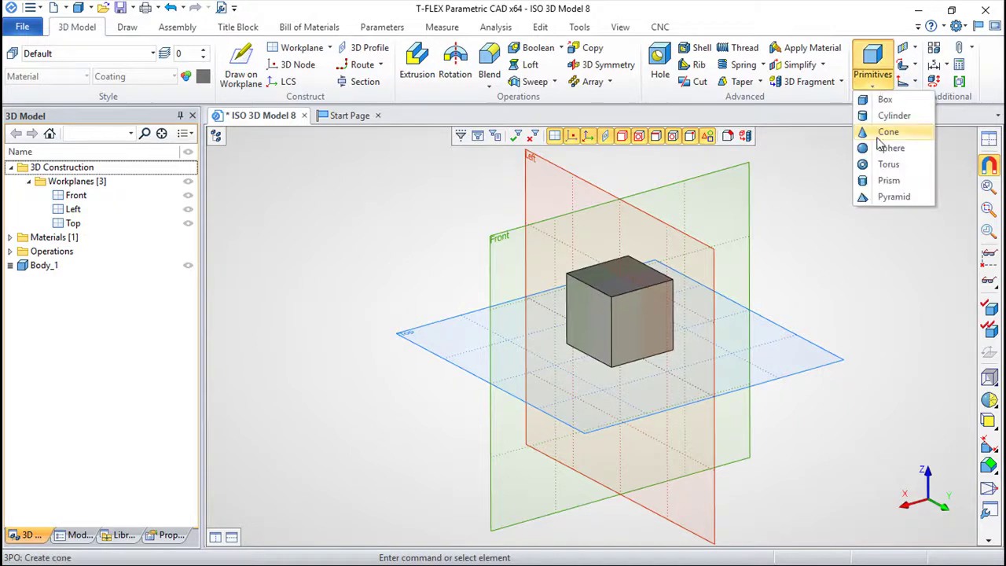
left_click(890, 146)
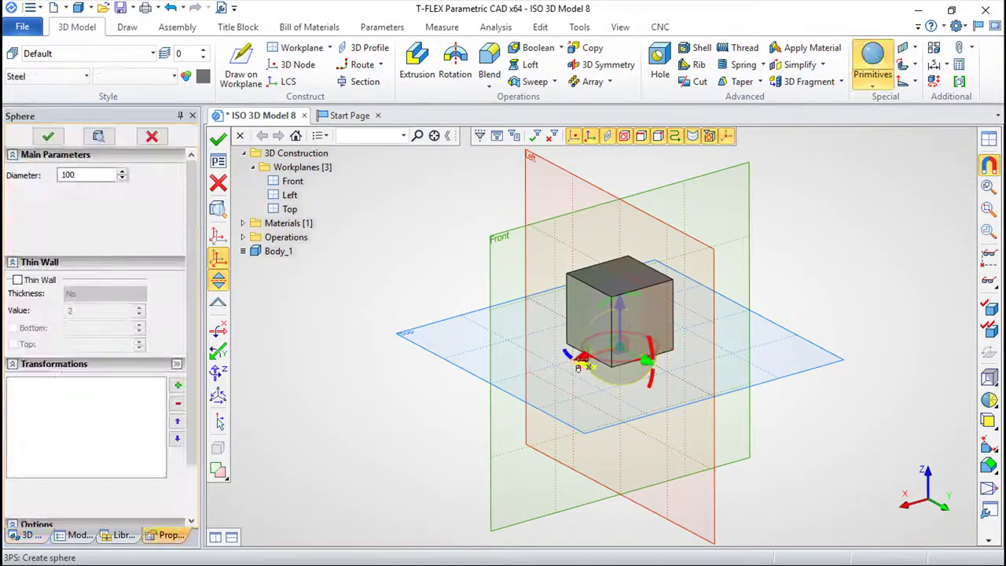
left_click_drag(582, 357, 542, 363)
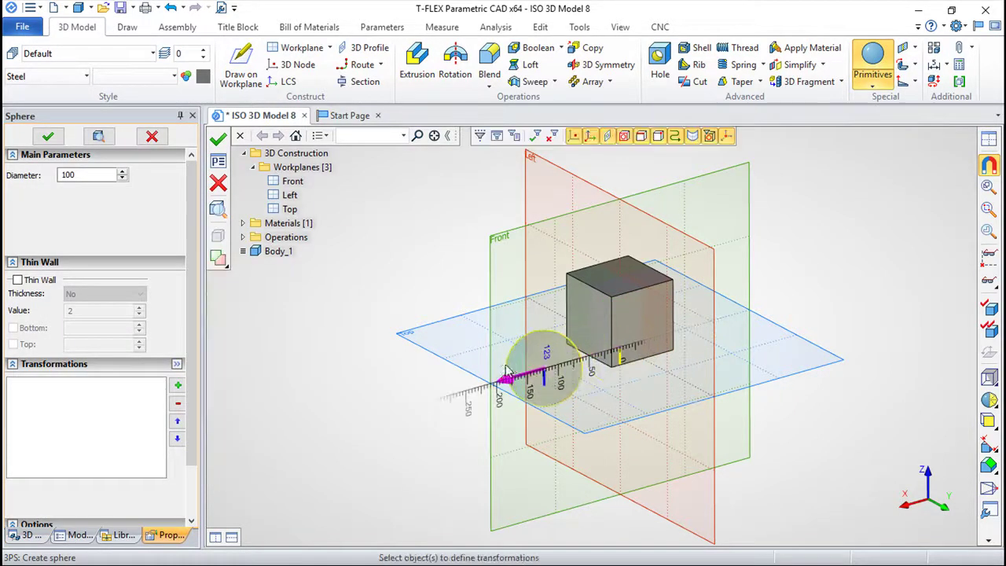
left_click(217, 142)
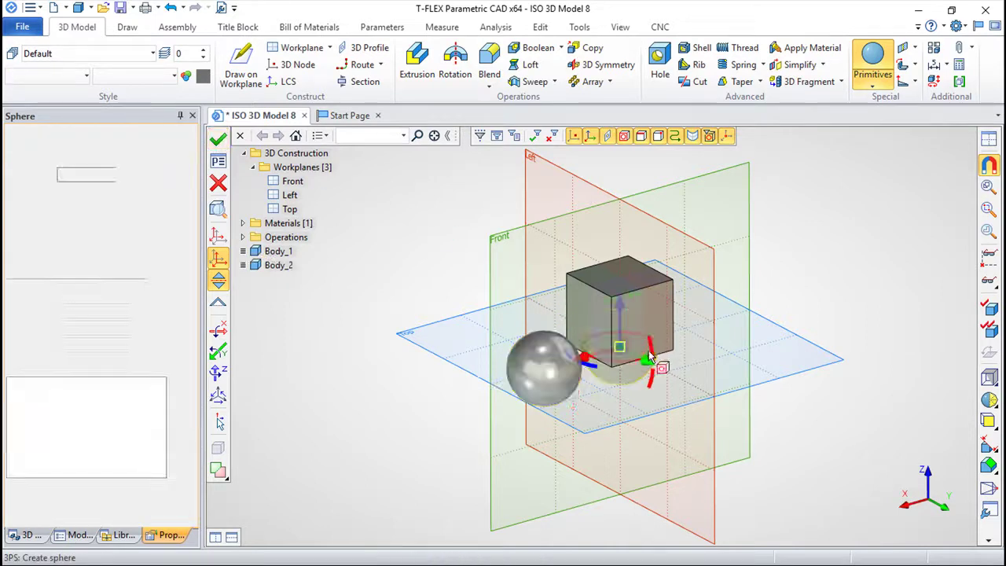
key("Escape")
scroll(567, 363, "up", 3)
scroll(568, 364, "up", 2)
mouse_move(567, 363)
middle_mouse_down()
mouse_move(626, 415)
mouse_move(634, 356)
middle_mouse_up()
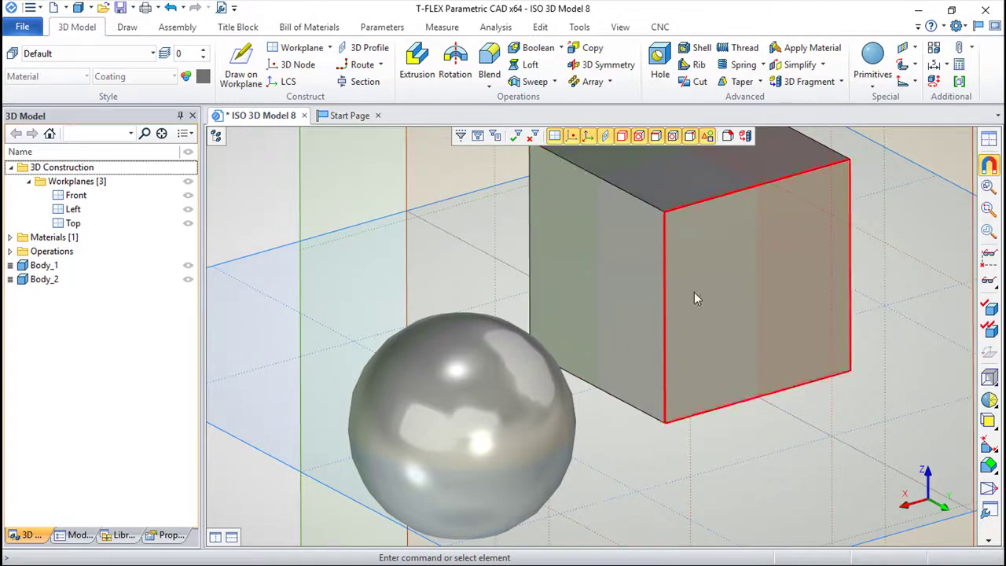
Open Body_1's Box Parameters on the Common tab and move the dialog aside.
left_click(215, 136)
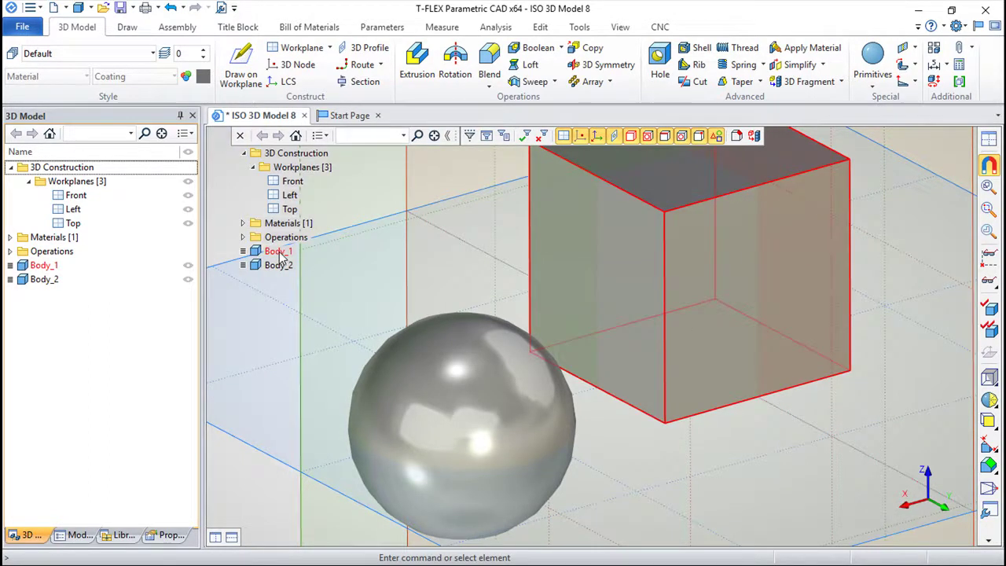
right_click(280, 255)
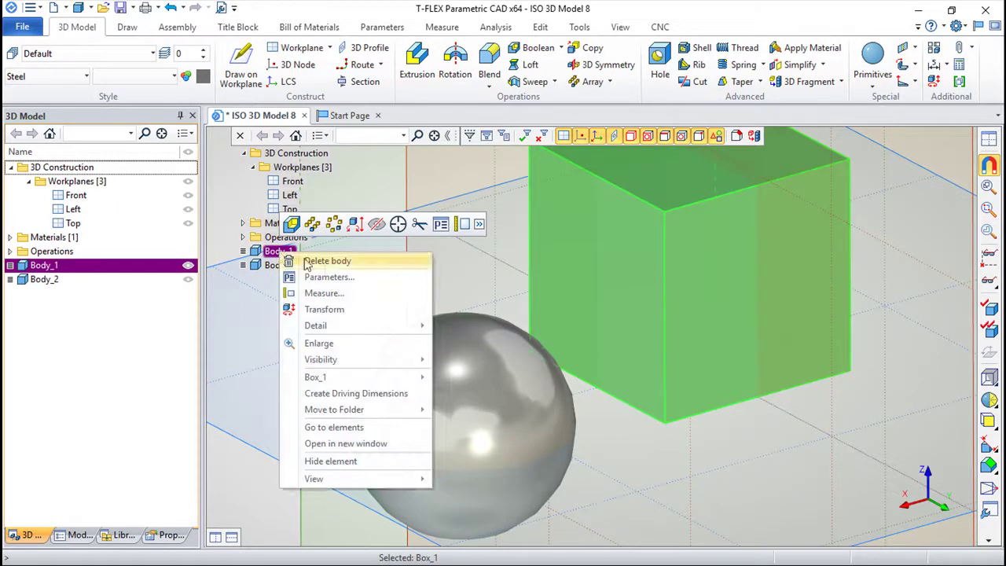
left_click(344, 278)
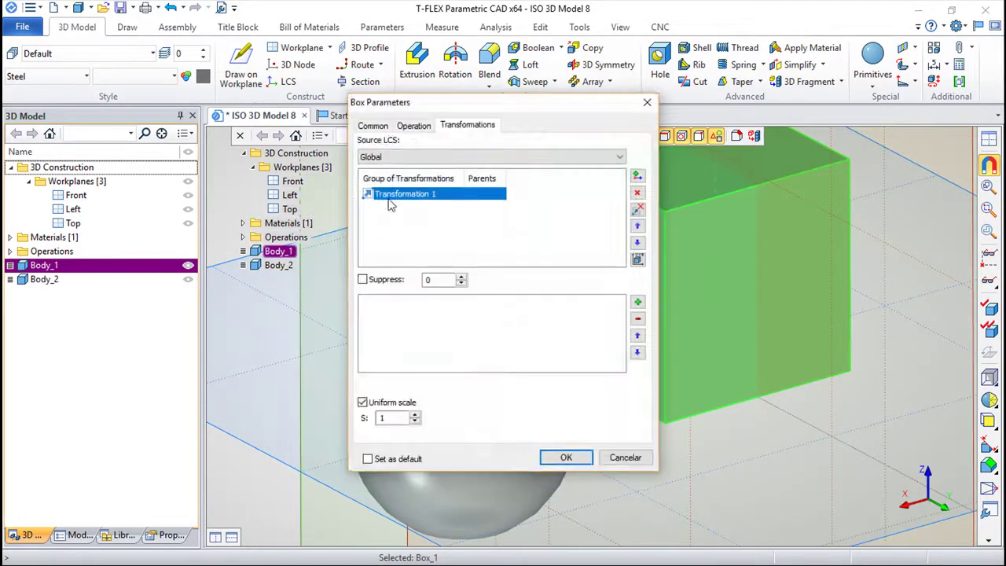
left_click(374, 126)
left_click_drag(476, 103, 554, 139)
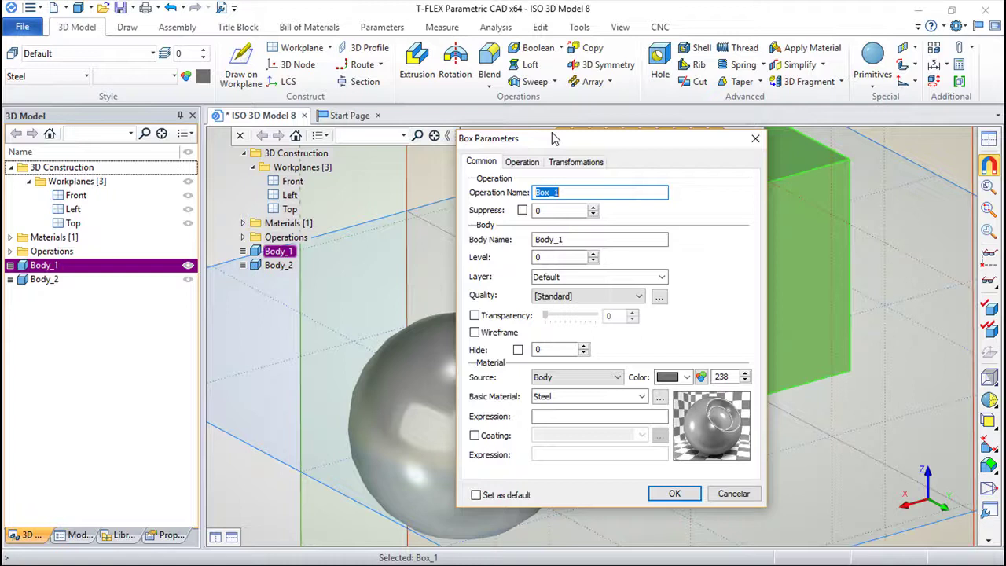
Rename operation Box_1 to 'aaaa' and body Body_1 to 'Body_10000', leaving it unsuppressed.
left_click(577, 194)
left_click_drag(559, 193, 509, 192)
type("aaaa")
left_click(522, 210)
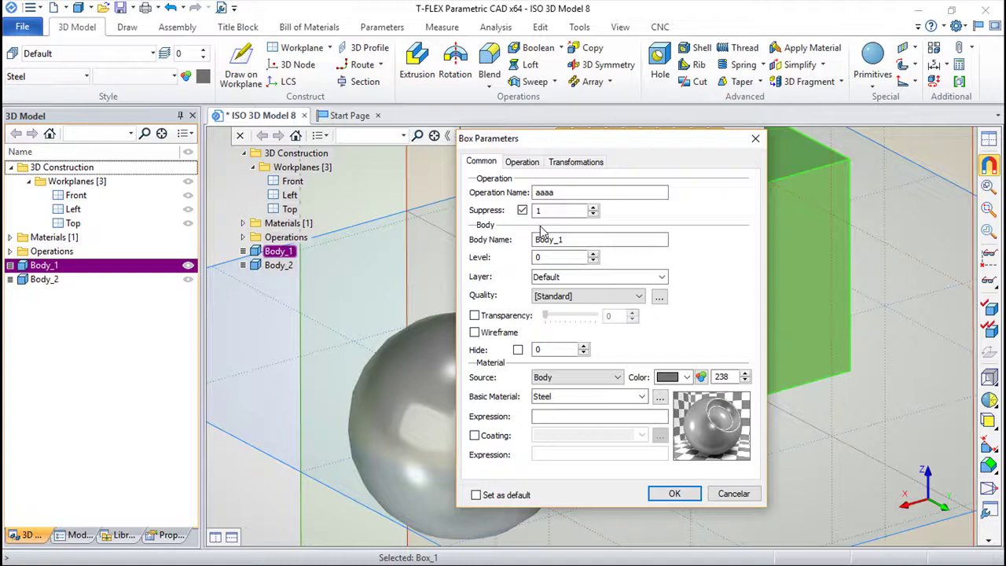
left_click(521, 210)
left_click(579, 239)
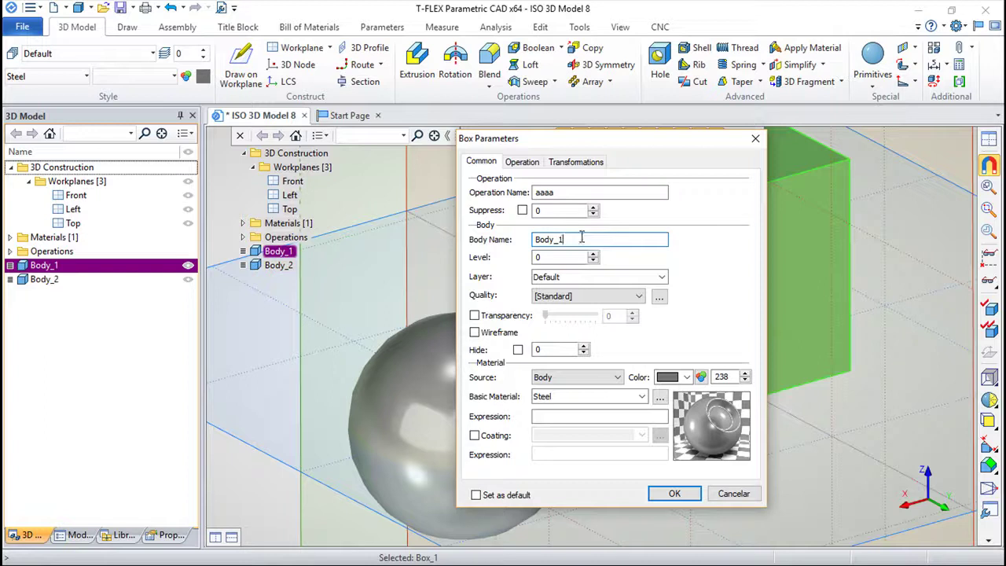
type("0000")
left_click(677, 493)
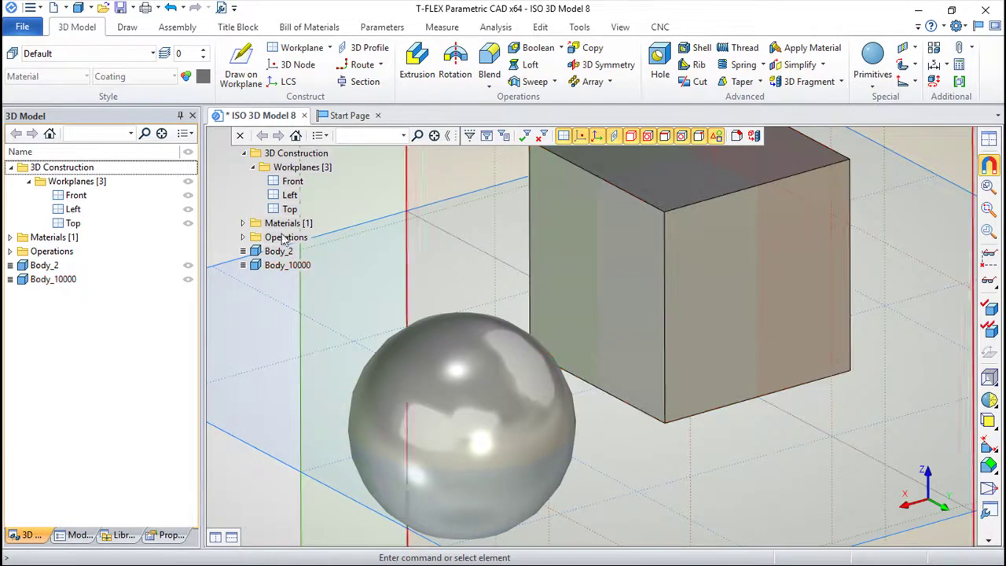
left_click(288, 267)
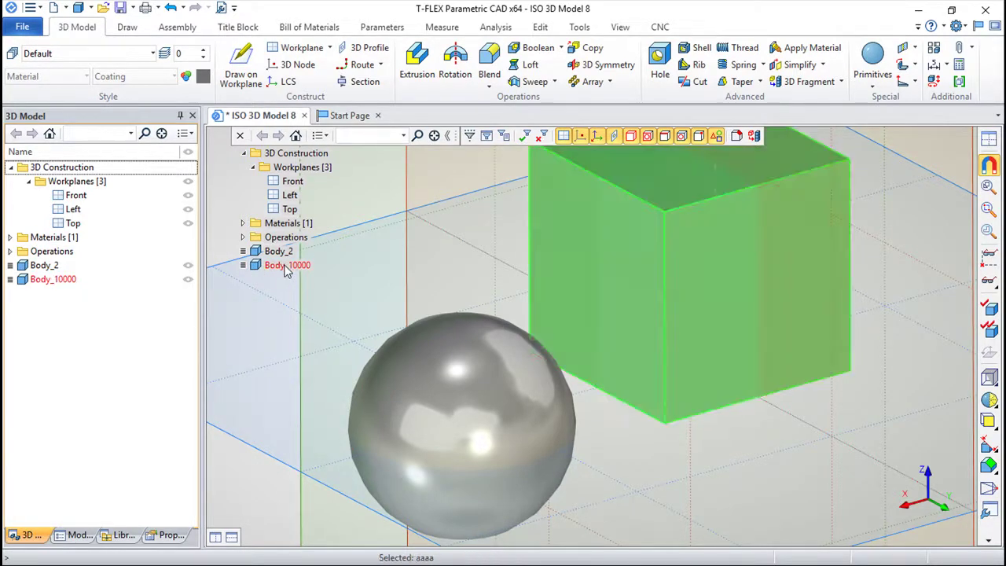
right_click(289, 267)
left_click(338, 291)
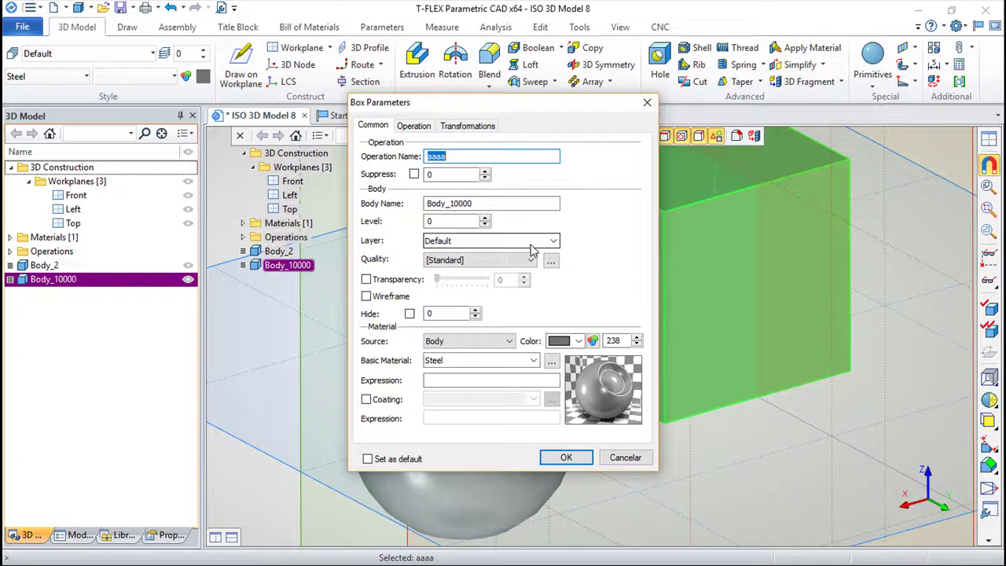
left_click(627, 458)
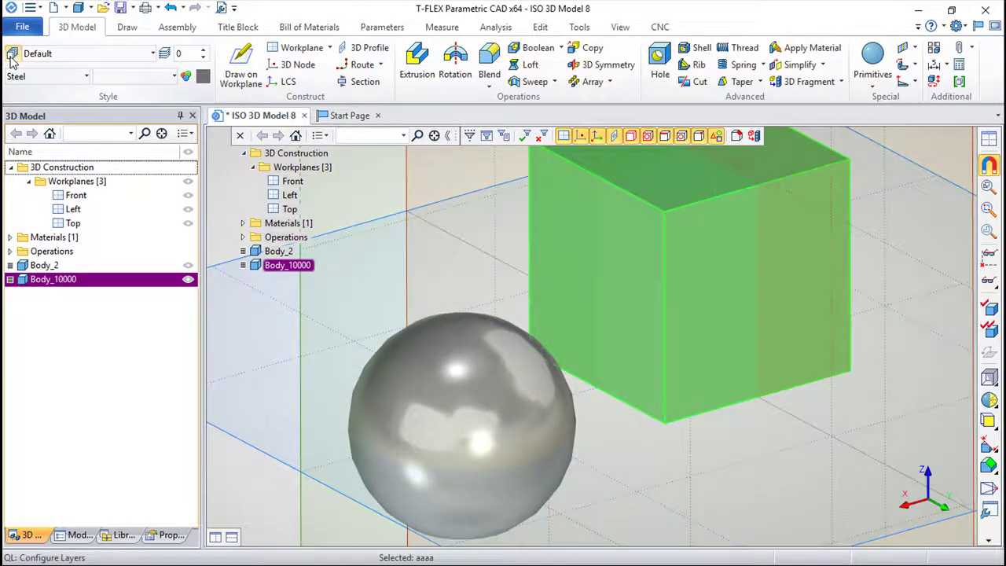
Create a new layer in the layer configuration and confirm it.
left_click(13, 53)
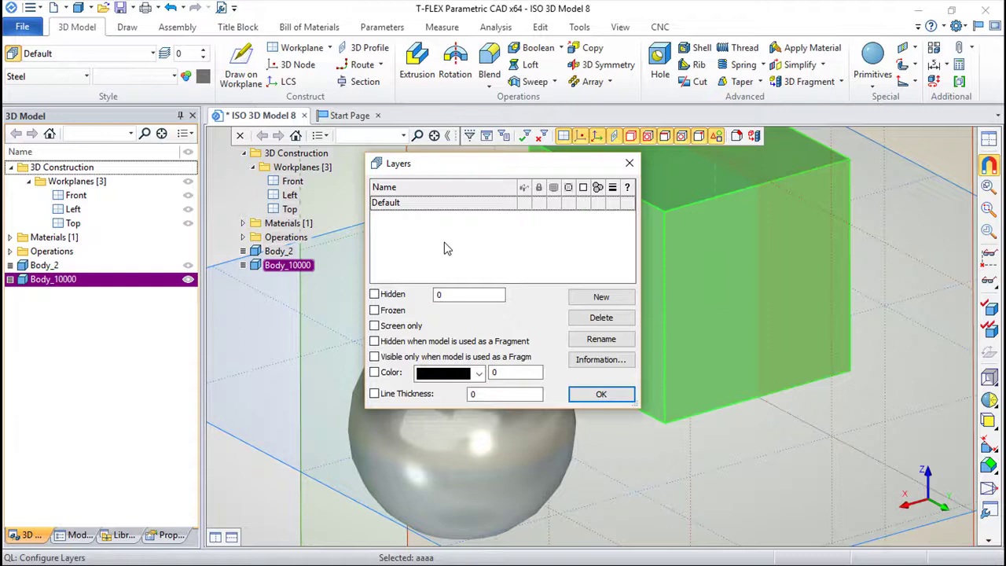
left_click(626, 297)
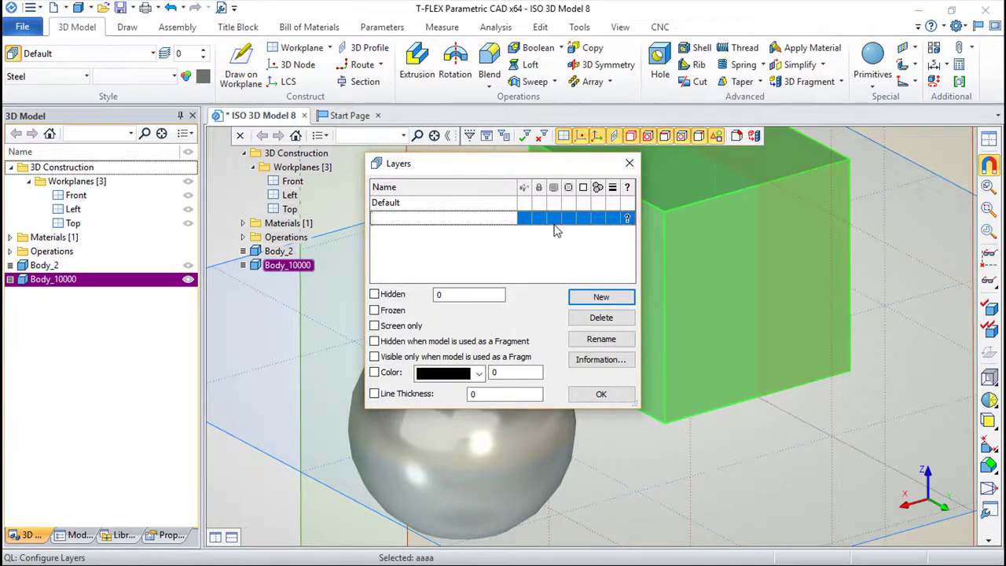
left_click(601, 393)
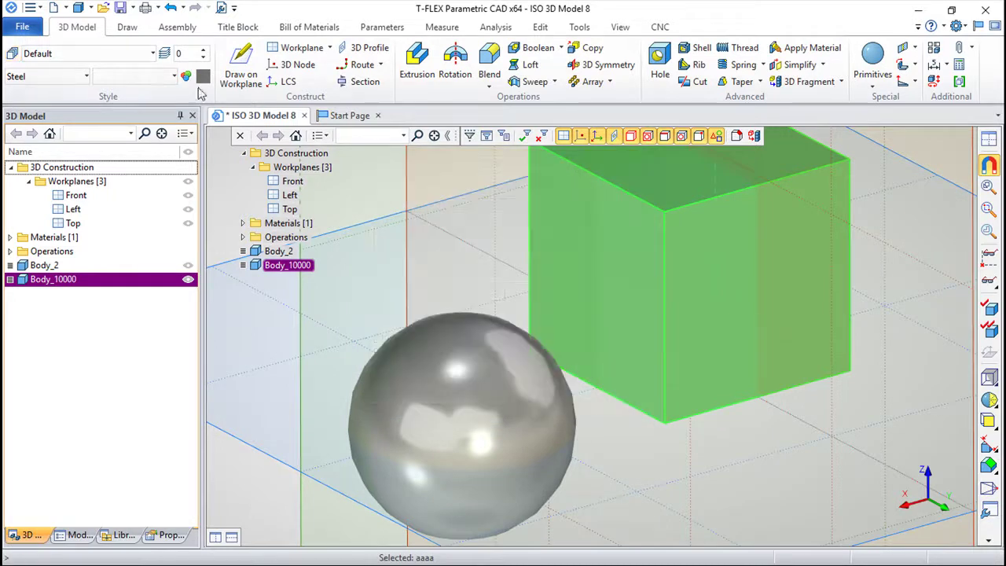
Reopen Body_10000's parameters and close them without changes.
right_click(288, 266)
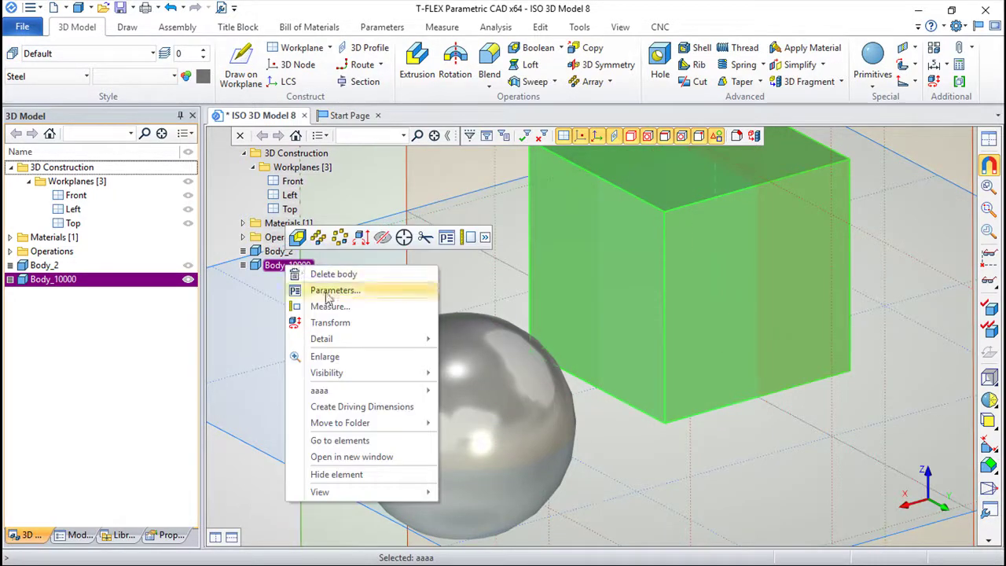
left_click(330, 291)
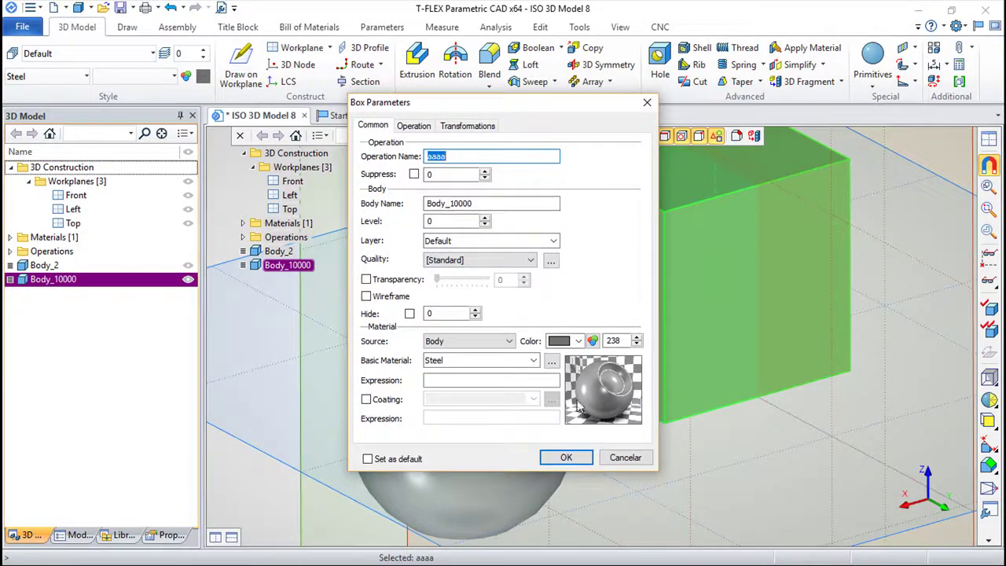
left_click(621, 457)
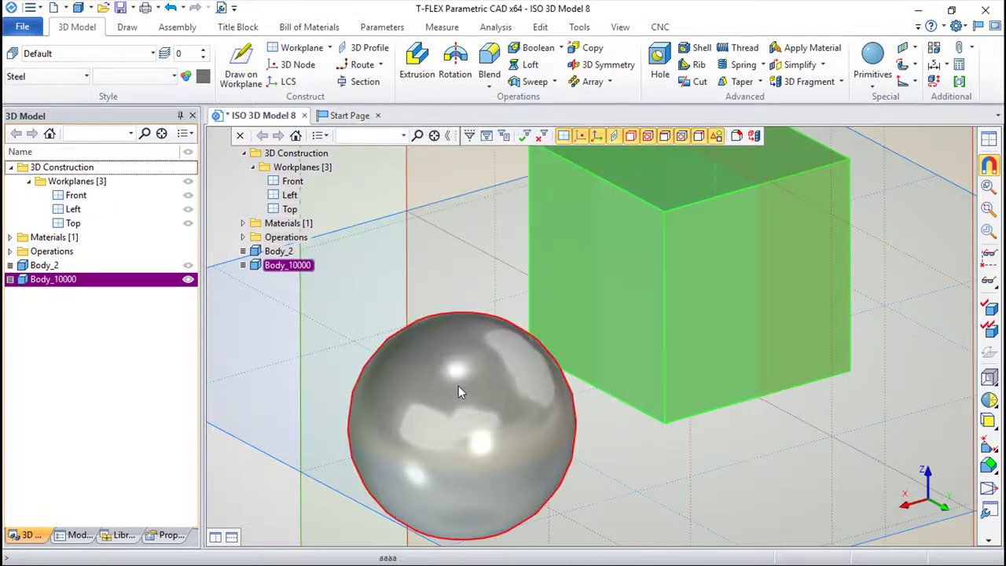
Set sphere Body_2's display quality to Ultra Coarse so it renders faceted.
left_click(276, 252)
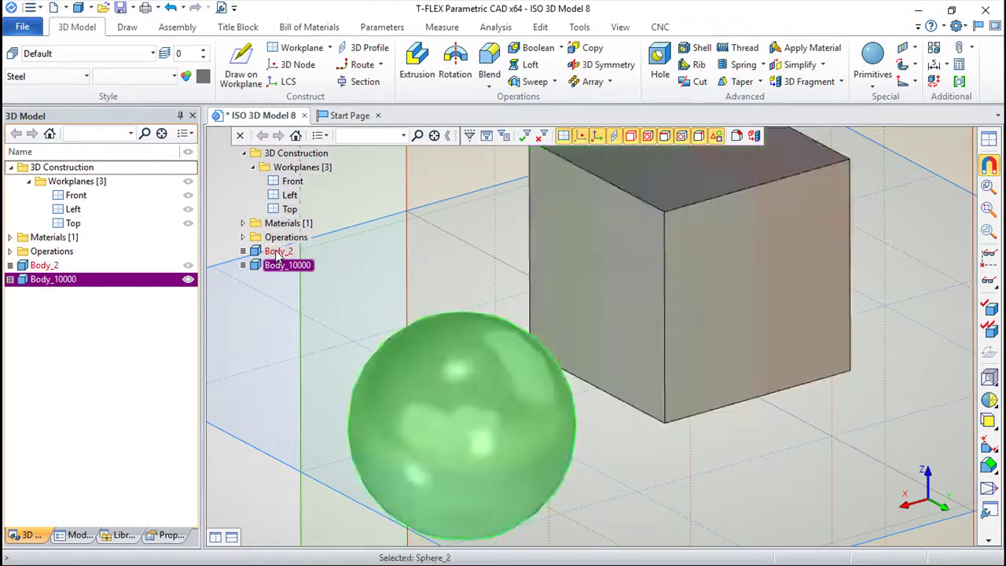
right_click(277, 255)
left_click(299, 272)
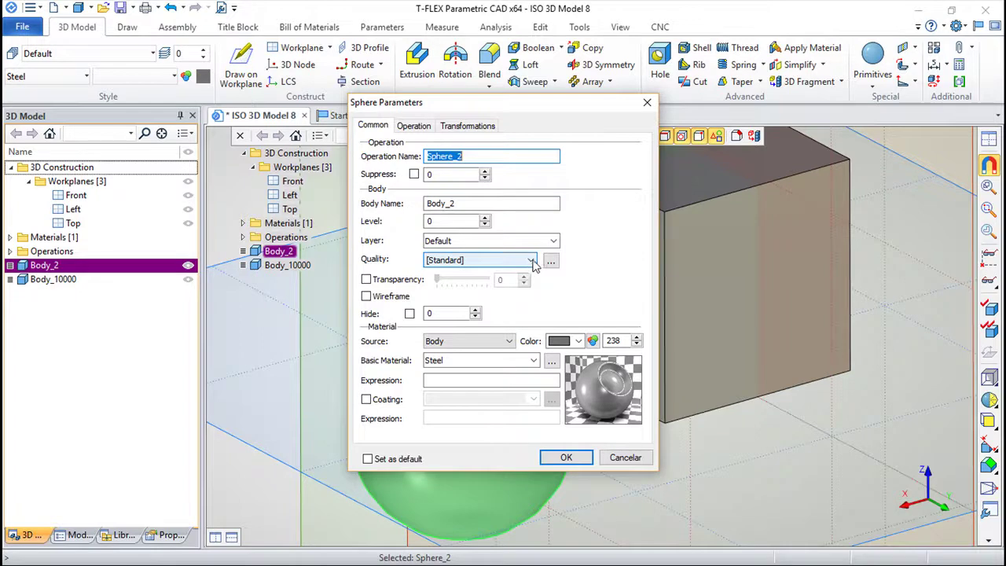
left_click(532, 261)
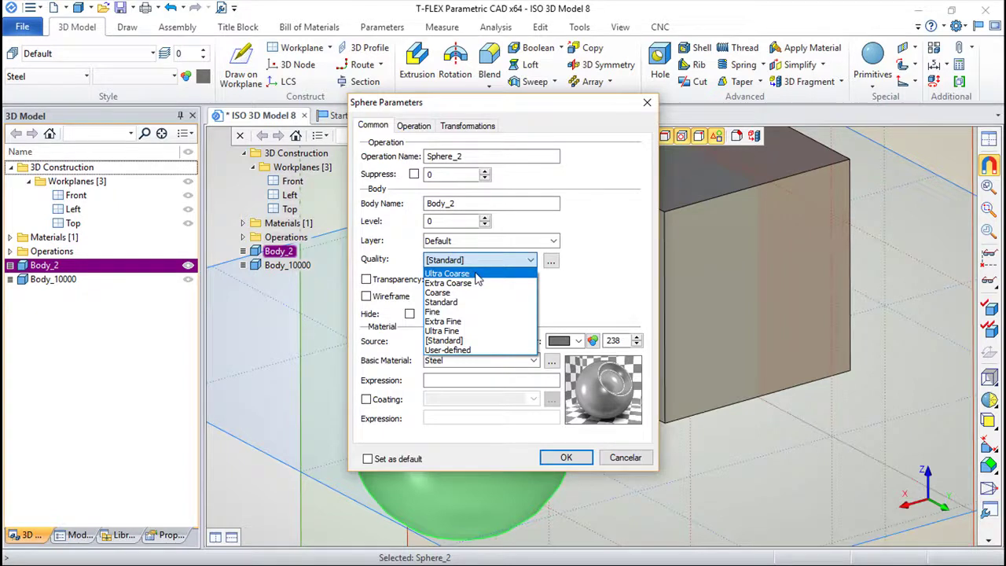
left_click(476, 274)
left_click(564, 458)
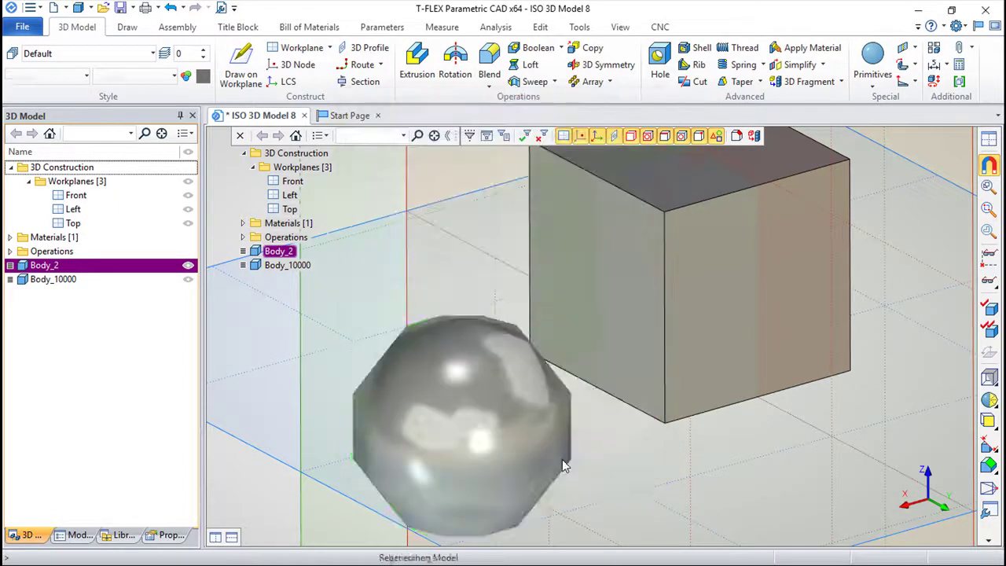
scroll(676, 433, "up", 2)
scroll(814, 316, "up", 2)
scroll(752, 329, "up", 2)
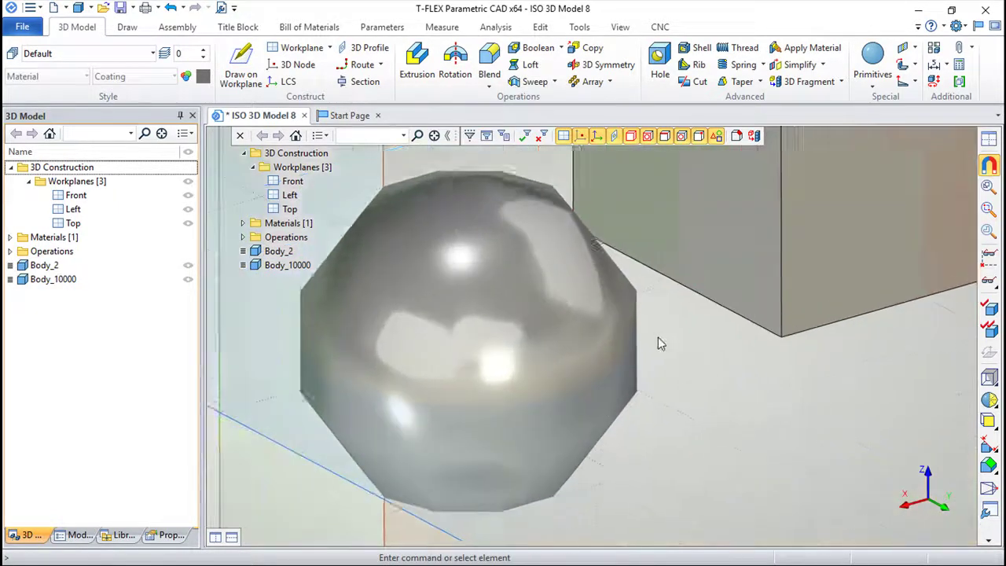
scroll(664, 340, "up", 1)
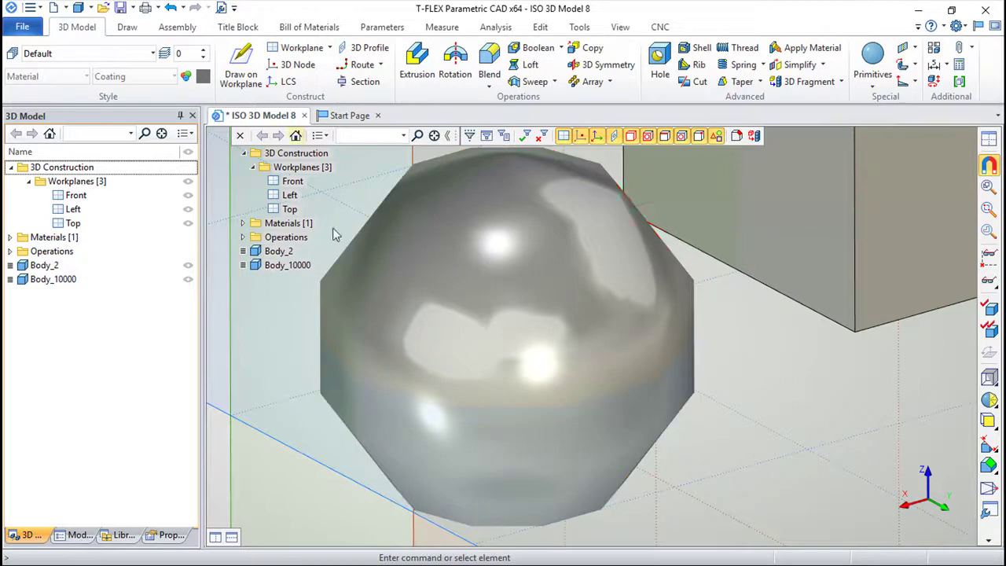
Set sphere Body_2's display quality to Ultra Fine.
right_click(278, 251)
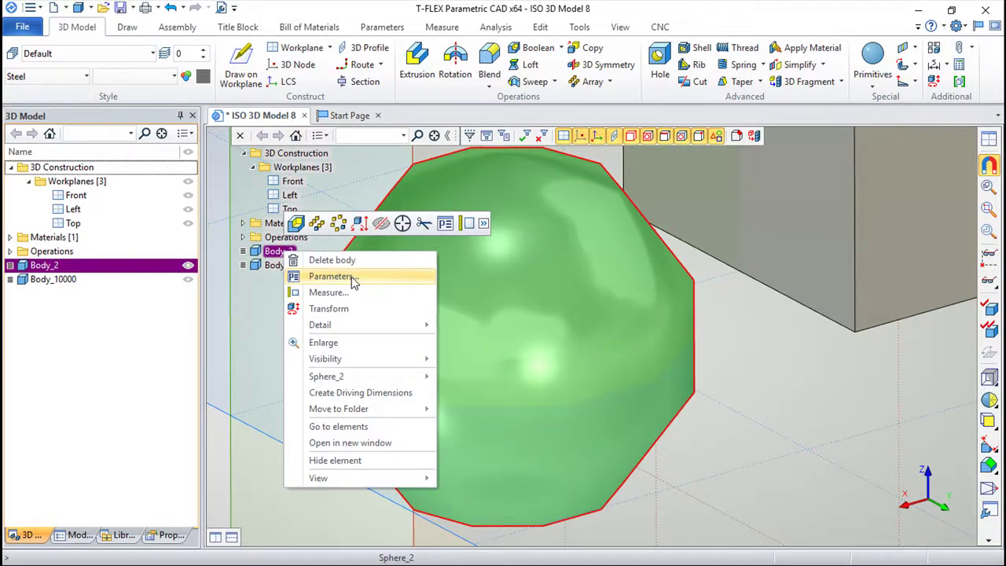
left_click(338, 278)
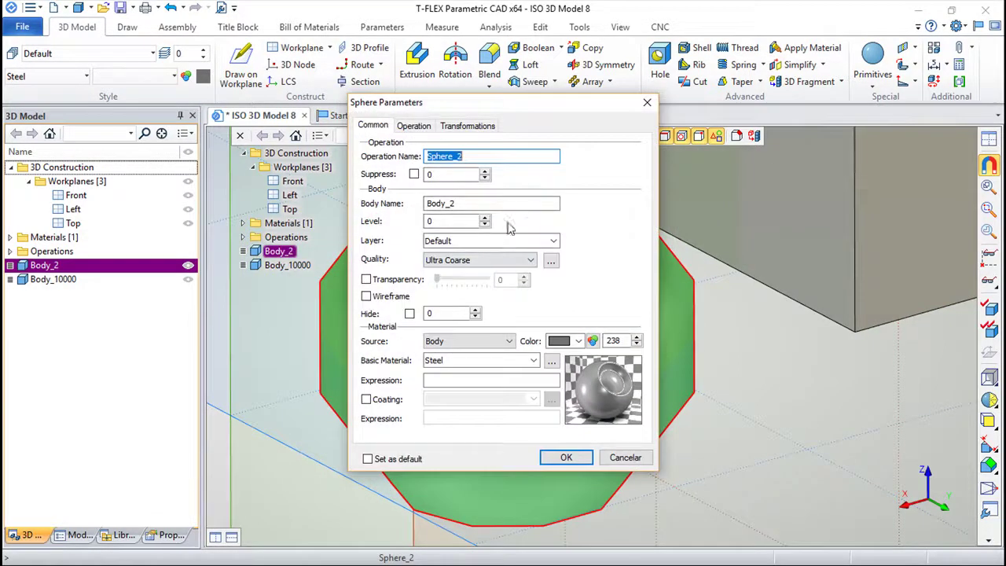
left_click(530, 261)
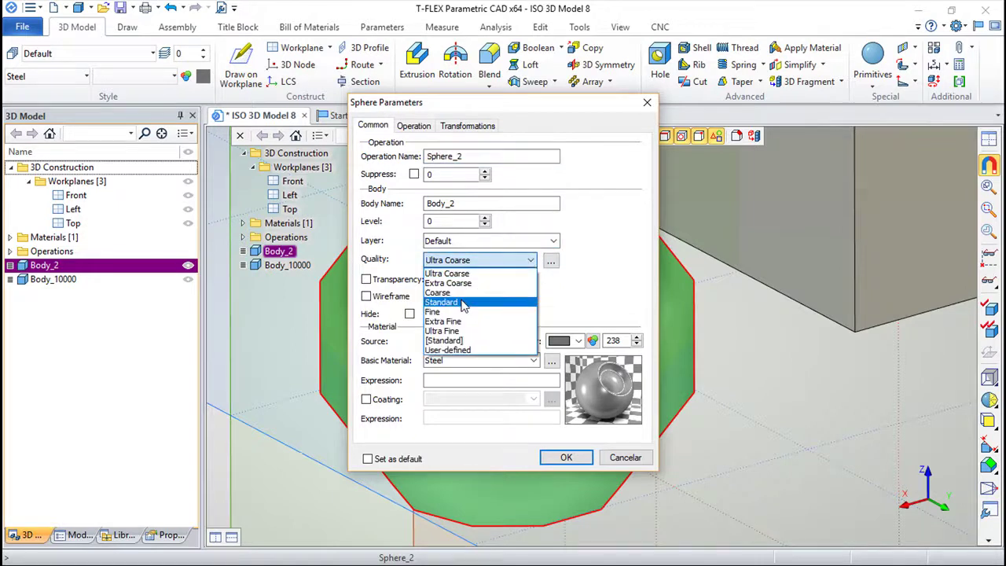
left_click(449, 337)
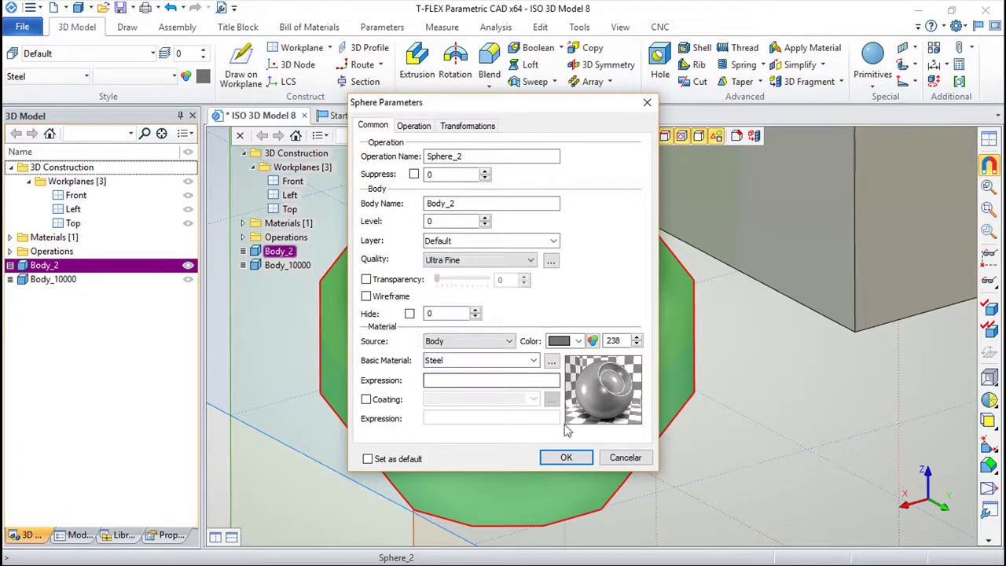
left_click(566, 457)
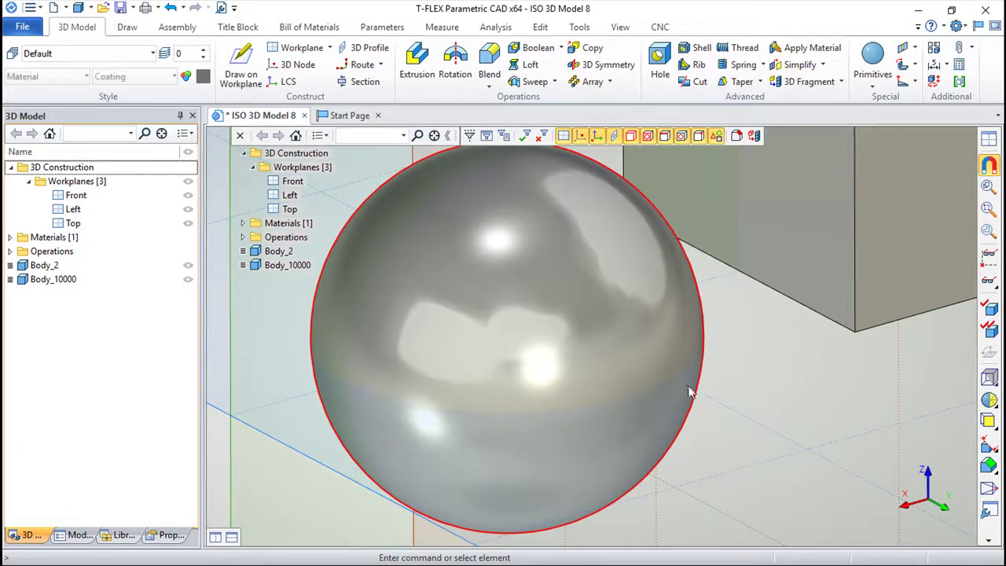
scroll(729, 327, "up", 2)
scroll(729, 328, "up", 1)
scroll(730, 326, "down", 3)
scroll(694, 330, "down", 1)
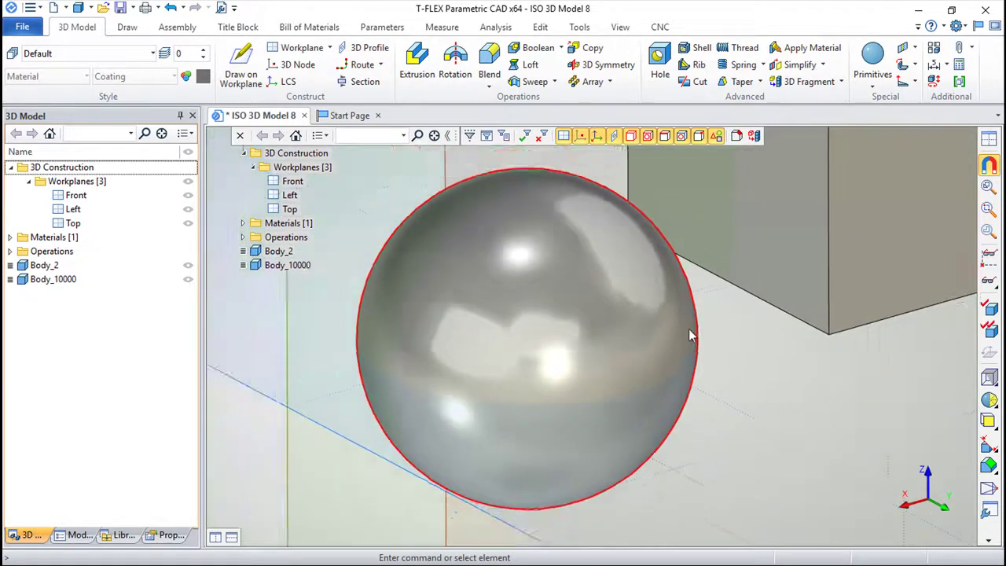
scroll(689, 329, "up", 1)
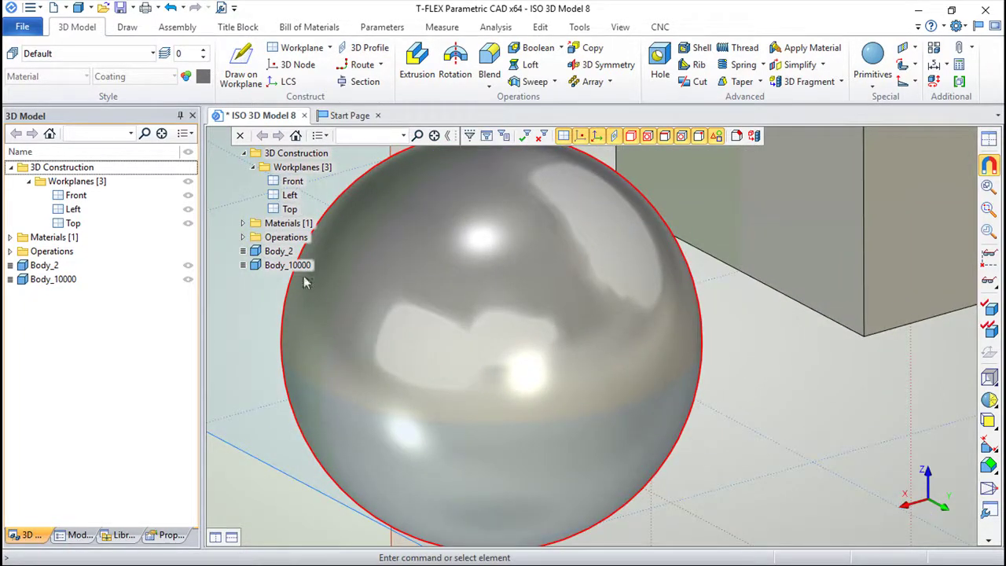
Enable transparency on Body_2 at about 0.3 so the box shows through.
right_click(267, 255)
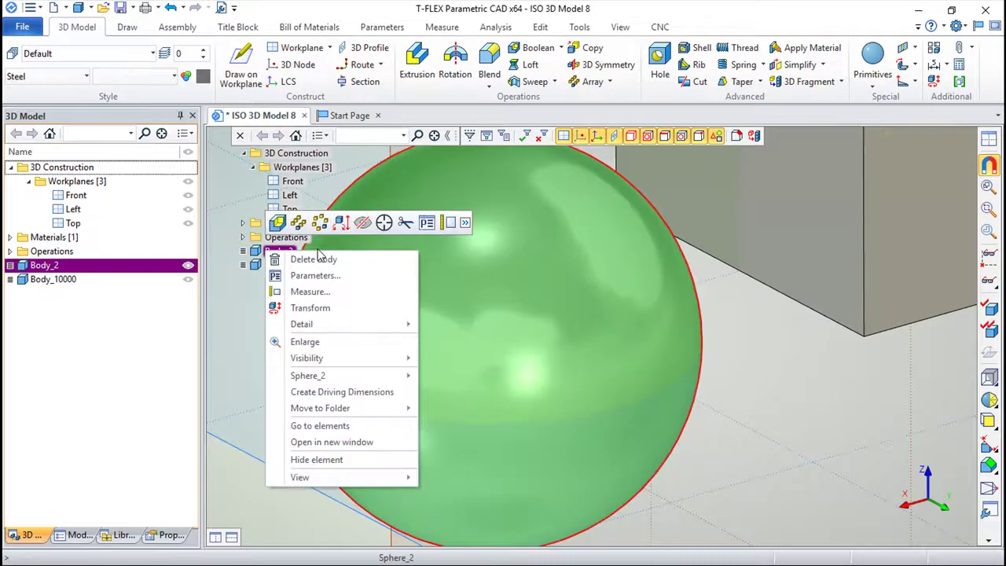
left_click(349, 276)
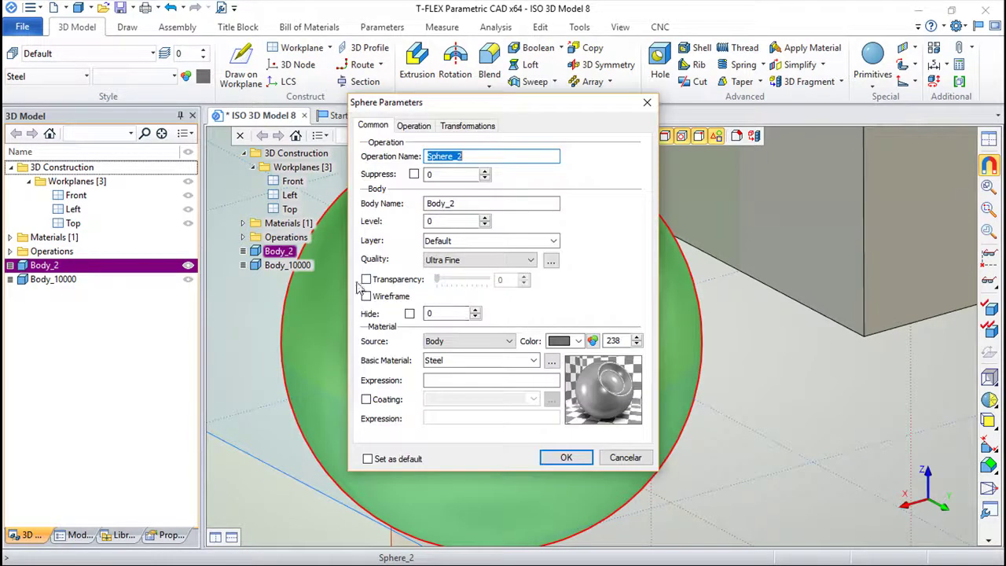
left_click(366, 279)
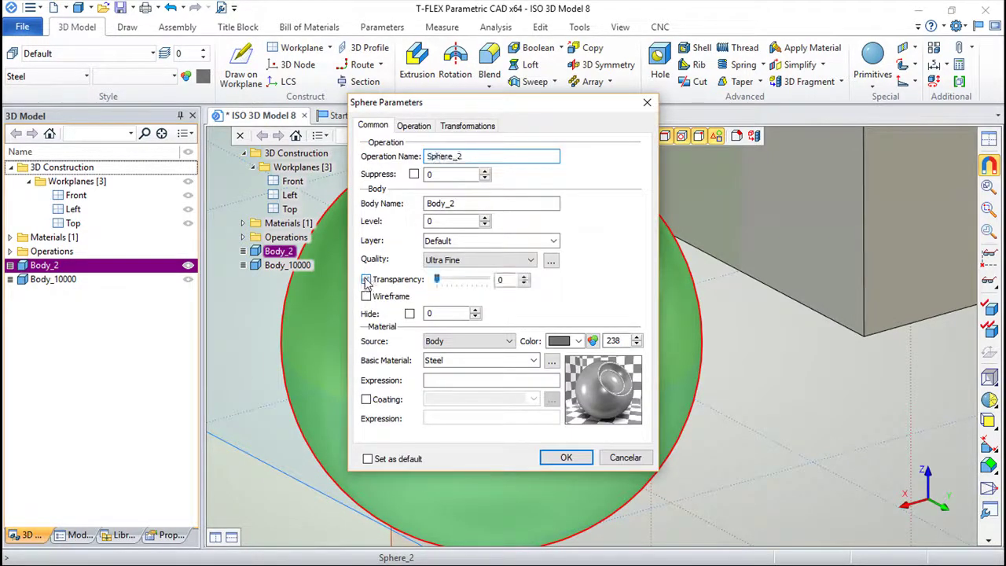
left_click_drag(440, 283, 454, 284)
left_click(566, 457)
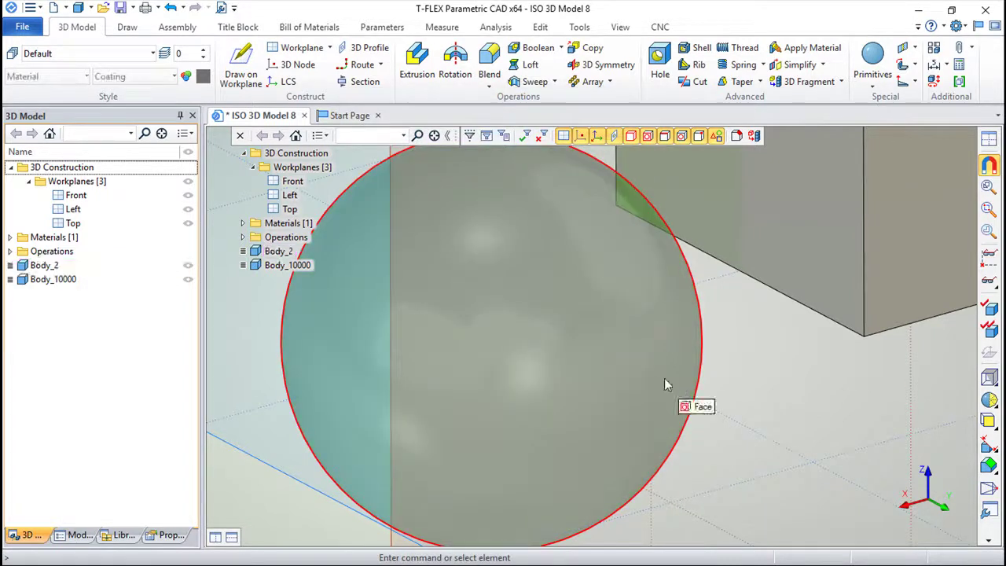
In Body_2's parameters, slide transparency to 0 and untick the Transparency option.
right_click(271, 251)
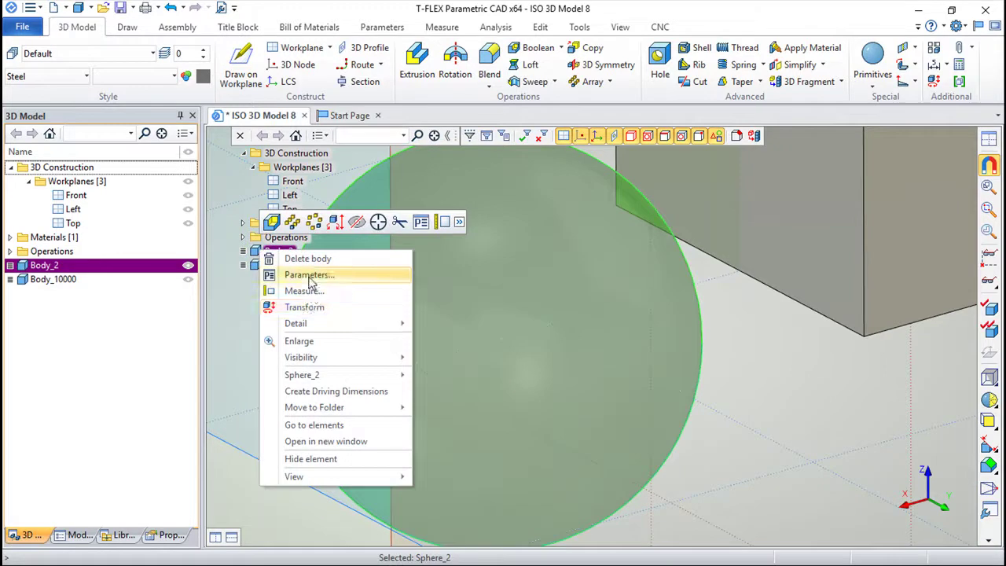
left_click(311, 274)
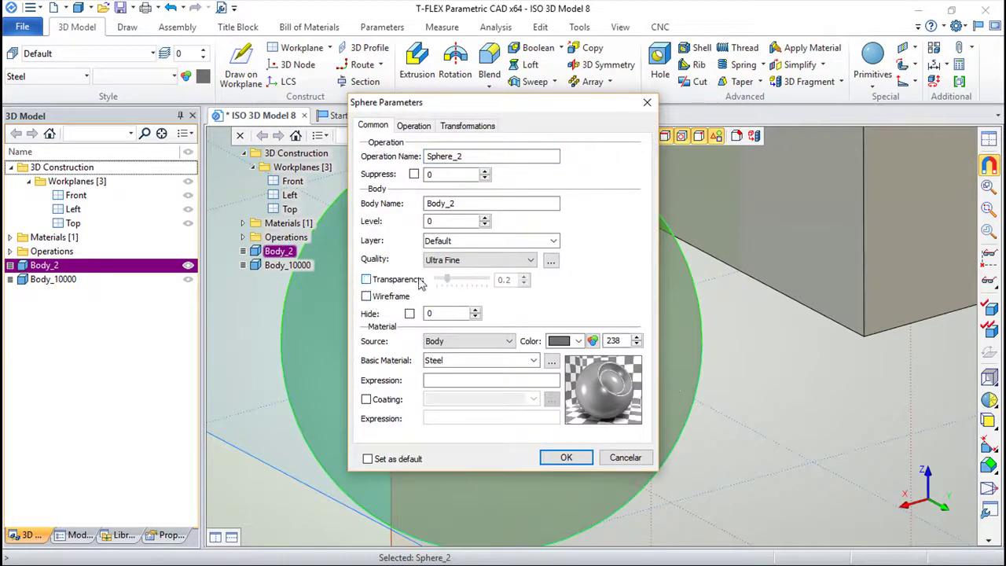
left_click(366, 279)
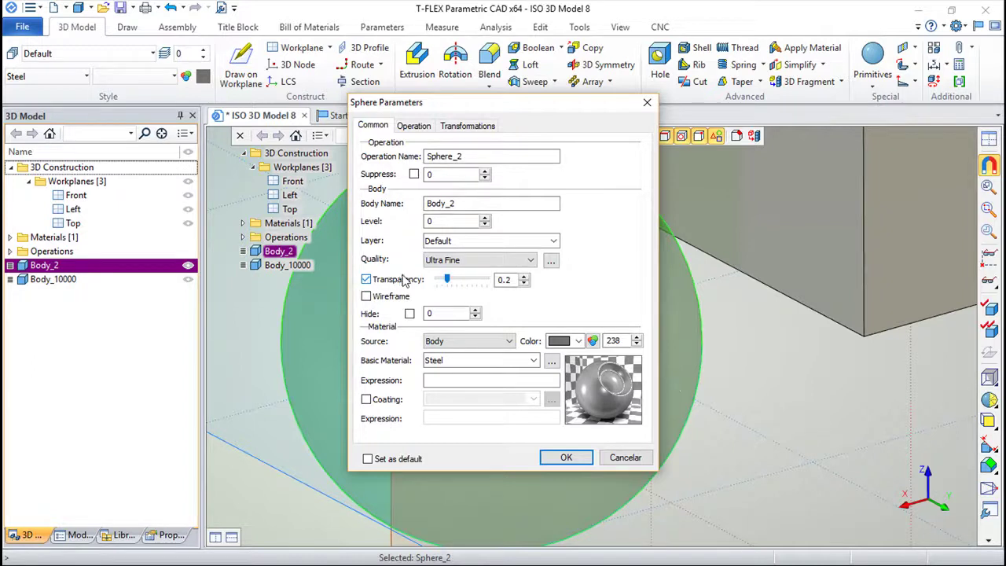
left_click_drag(446, 280, 436, 280)
left_click(365, 281)
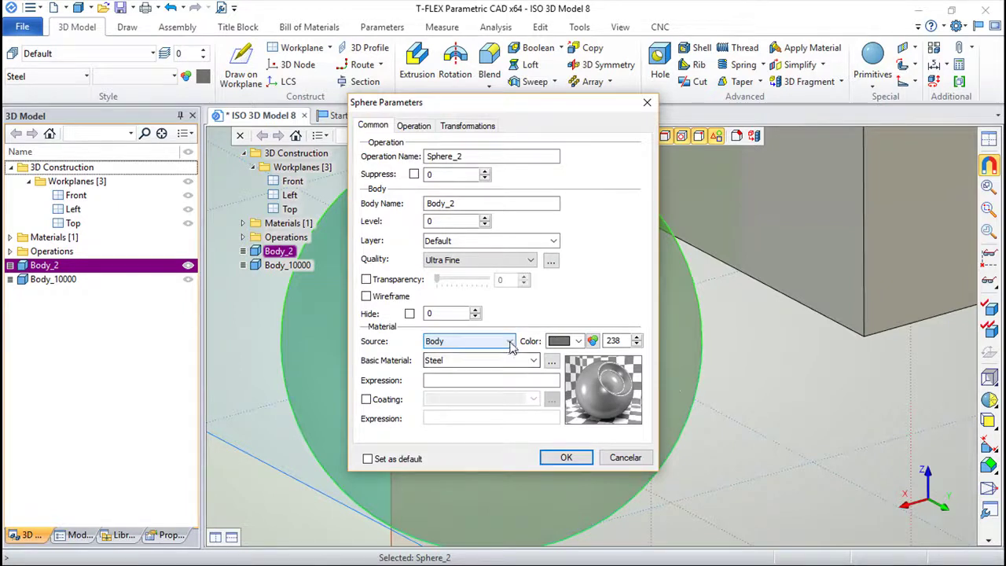
Assign Granite material to sphere Body_2, reviewing its texture, hatch, physical and POV-Ray properties.
left_click(537, 360)
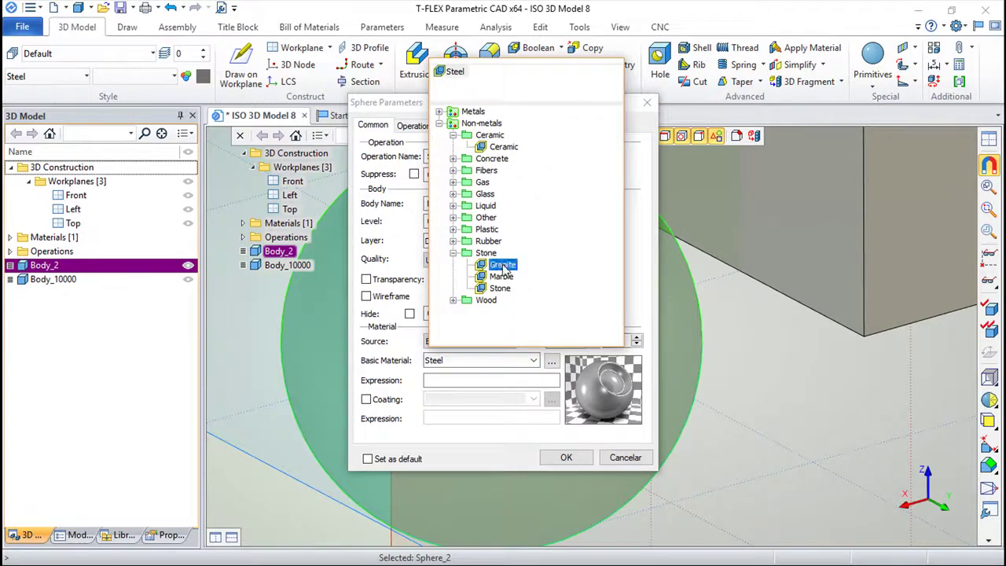
left_click(503, 266)
left_click(552, 360)
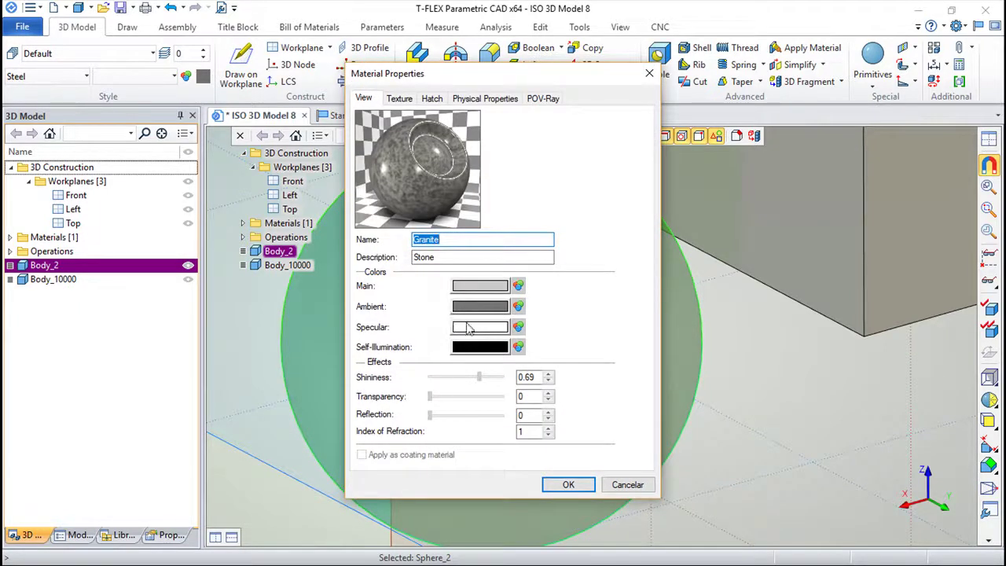
left_click(400, 101)
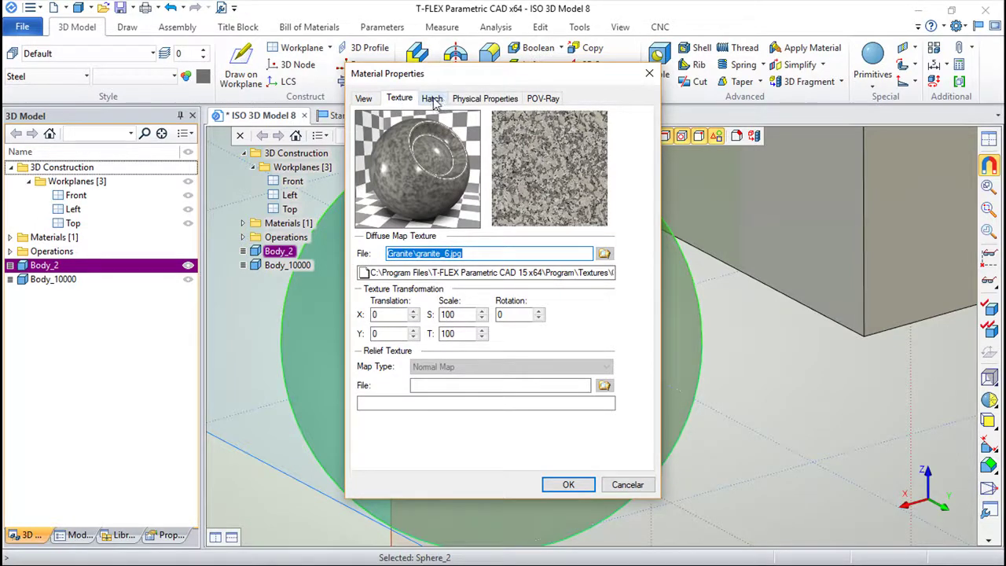
left_click(432, 100)
left_click(469, 100)
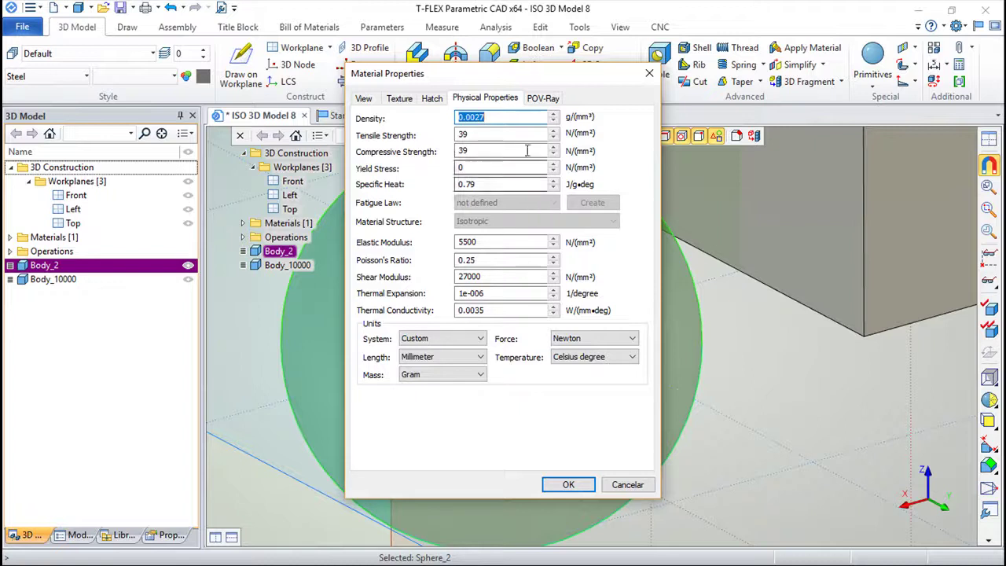
left_click(542, 98)
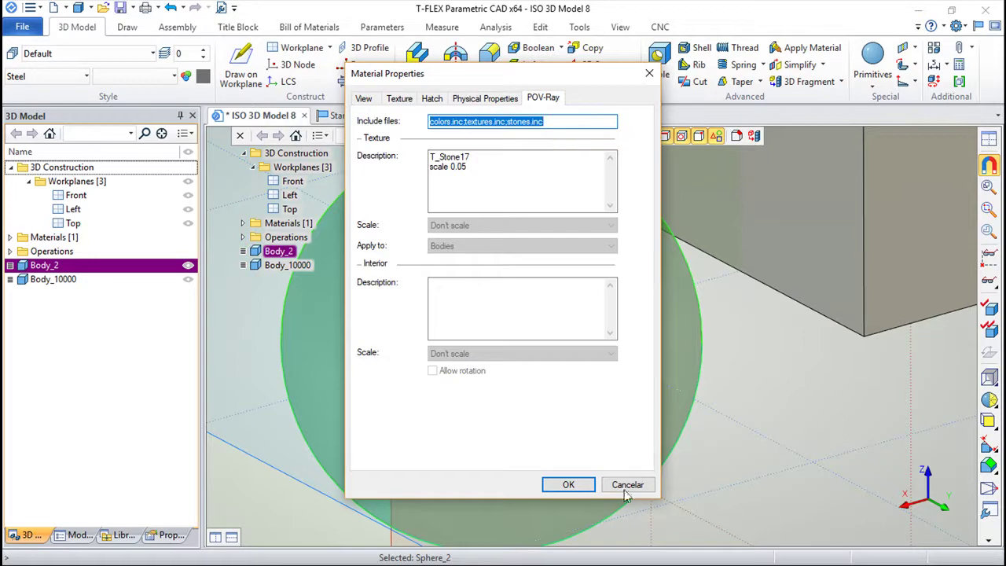
left_click(568, 484)
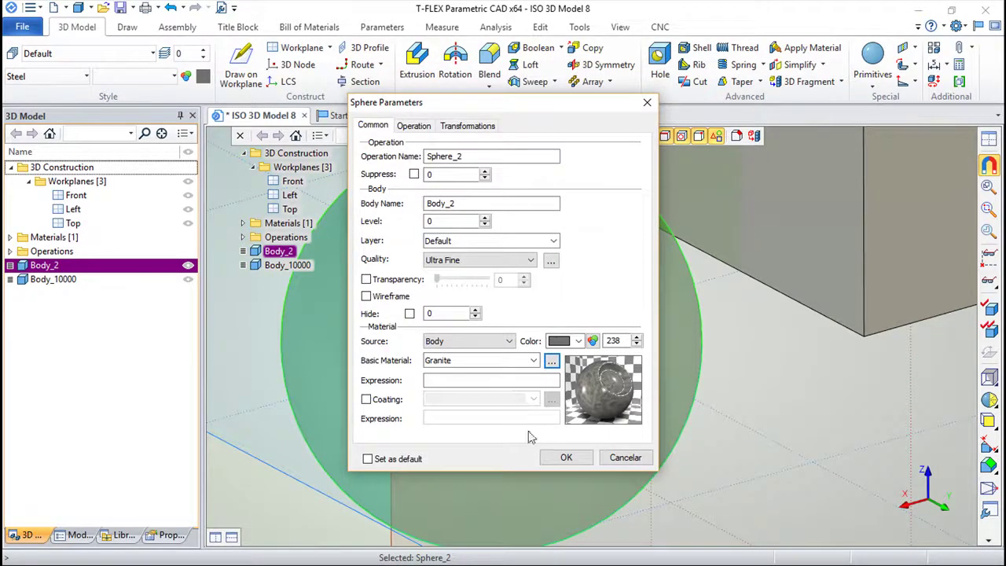
left_click(552, 462)
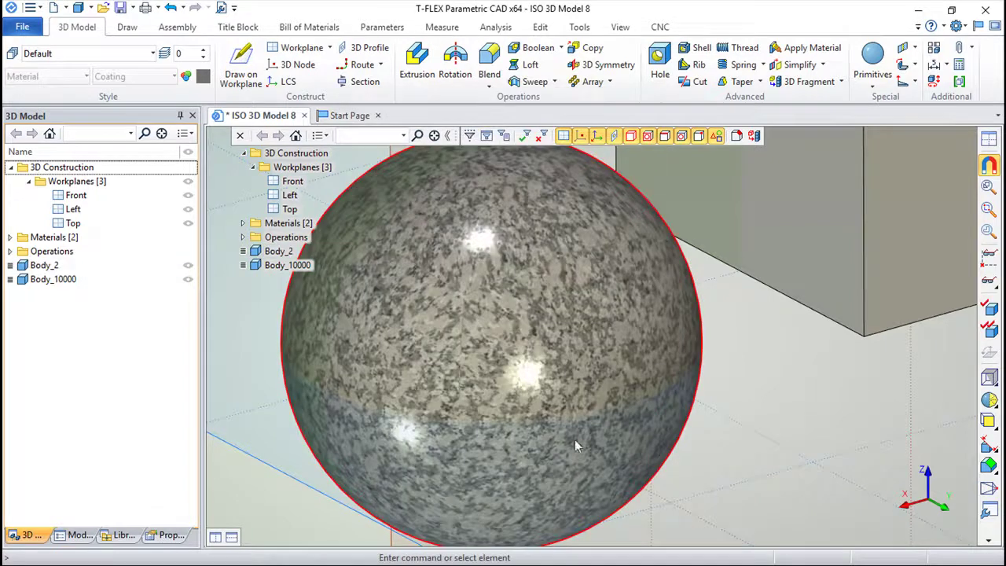
middle_click_drag(658, 432, 621, 449)
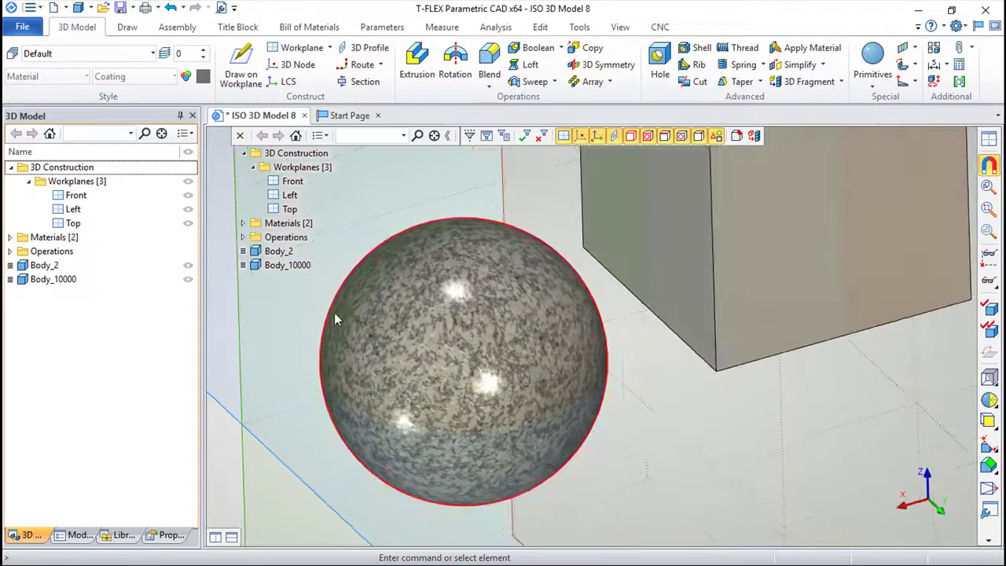
Change sphere Body_2's diameter from 100 to 140 on the Operation tab.
right_click(283, 252)
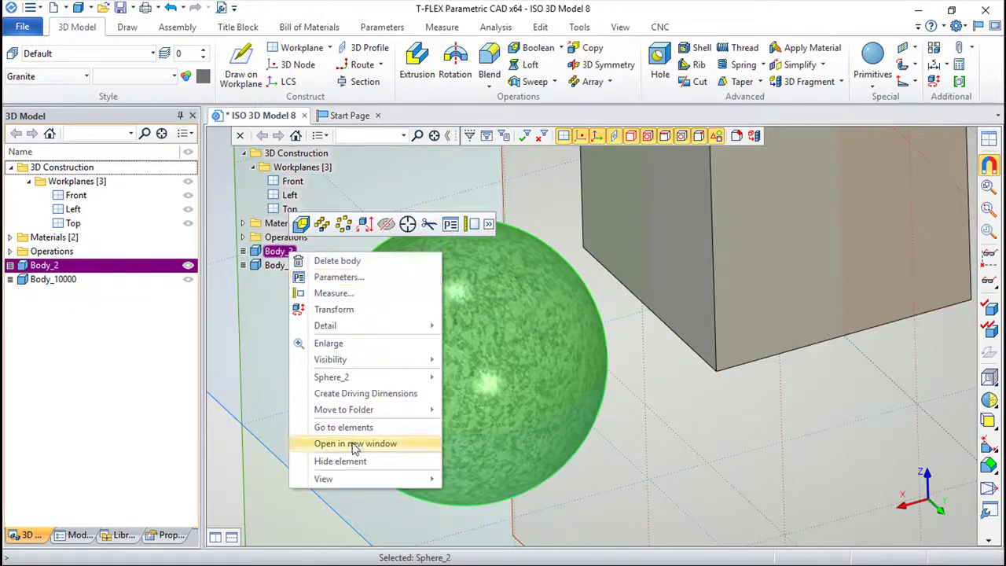
left_click(334, 278)
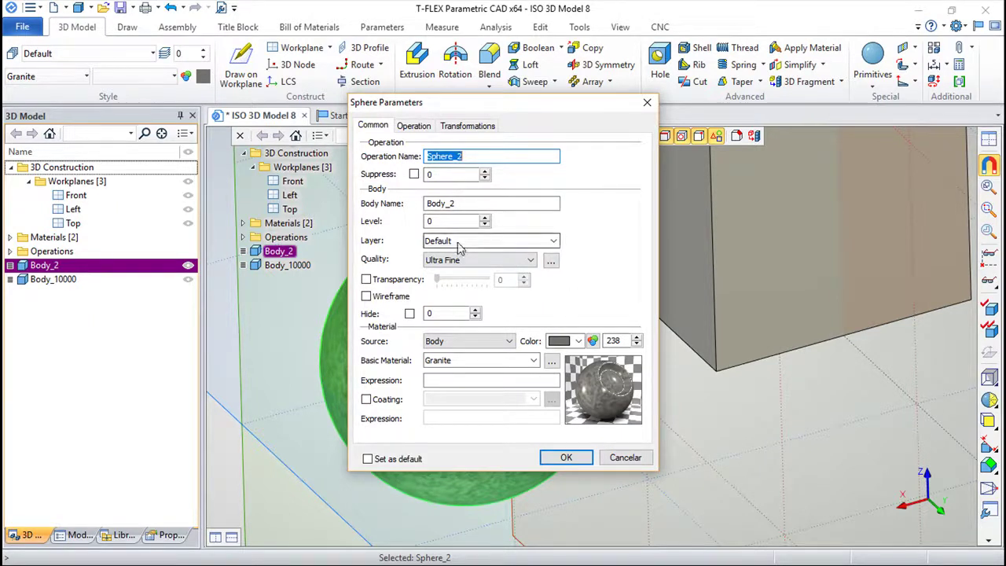
left_click(411, 127)
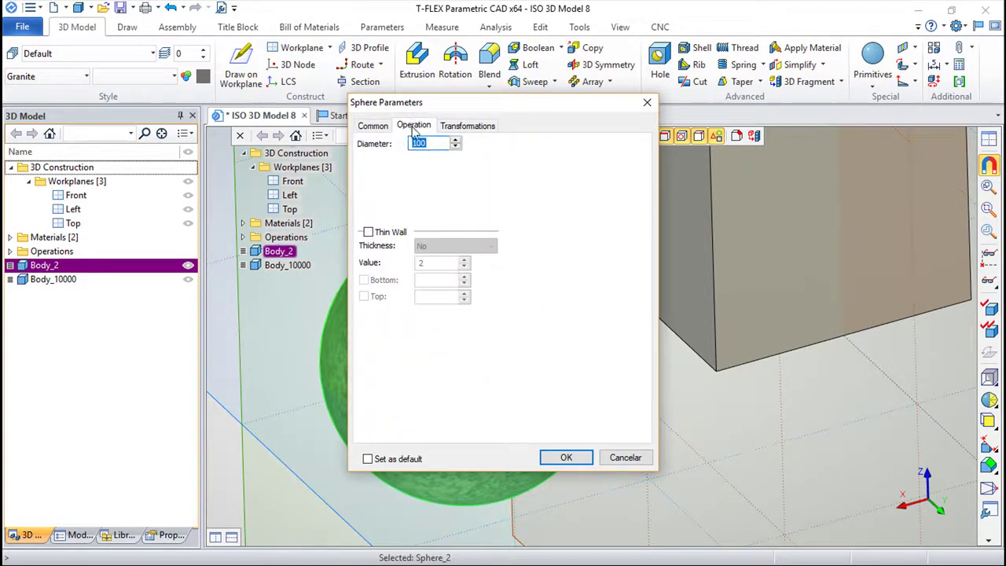
left_click_drag(468, 104, 542, 146)
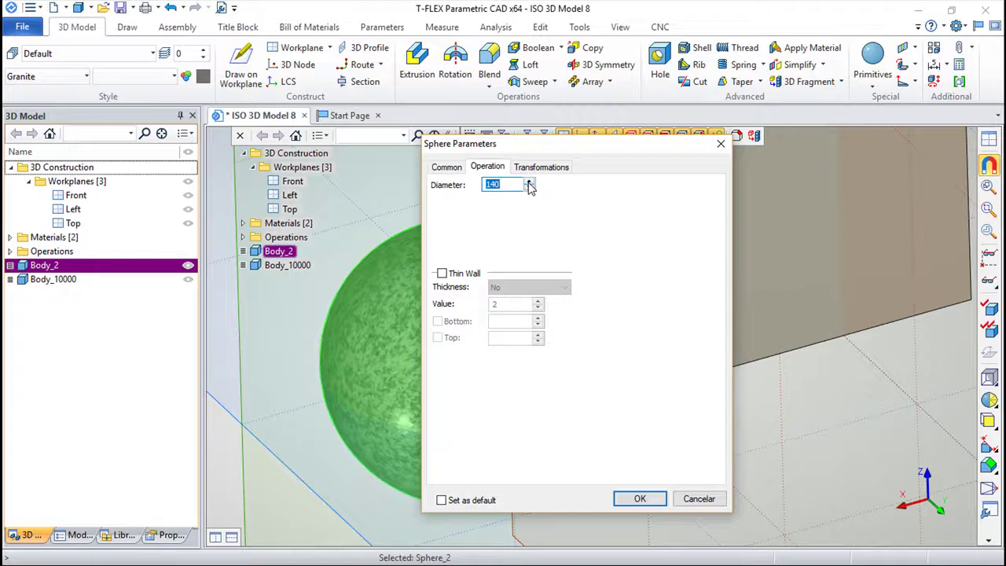
left_click(640, 498)
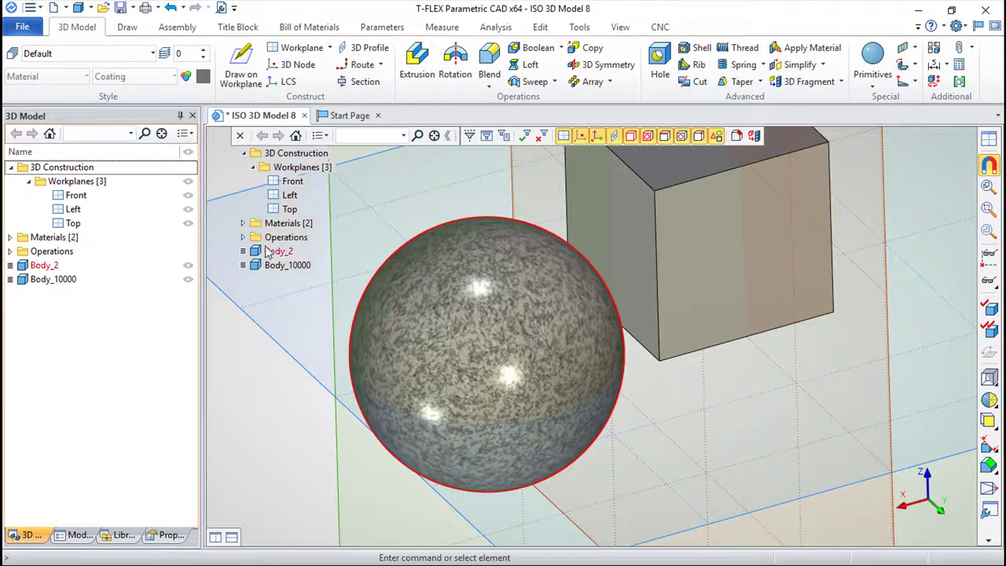
left_click(276, 252)
Add a 20 translation along Y to the sphere's Transformation 0 group, next to its X 123 shift.
right_click(276, 252)
left_click(323, 274)
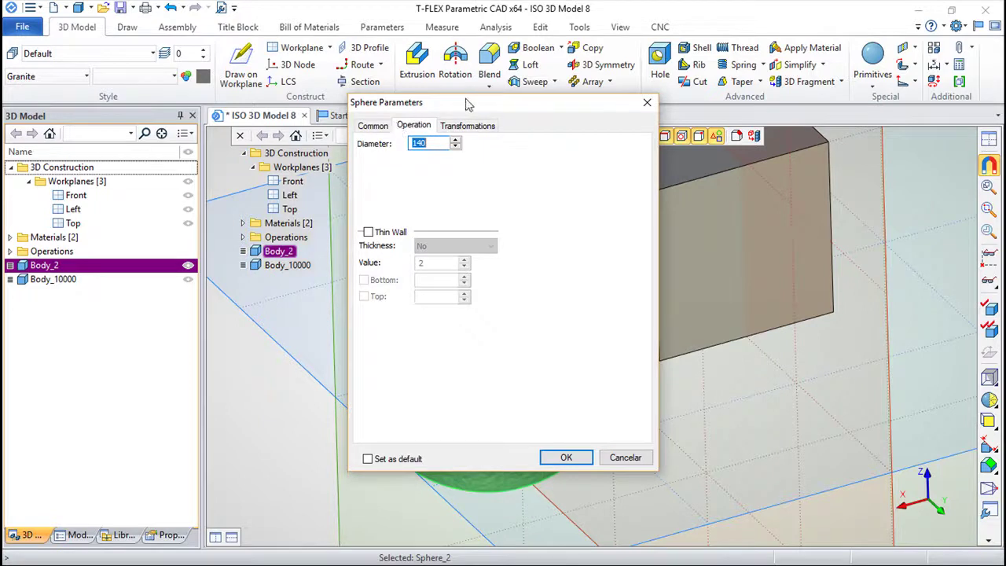
left_click(471, 125)
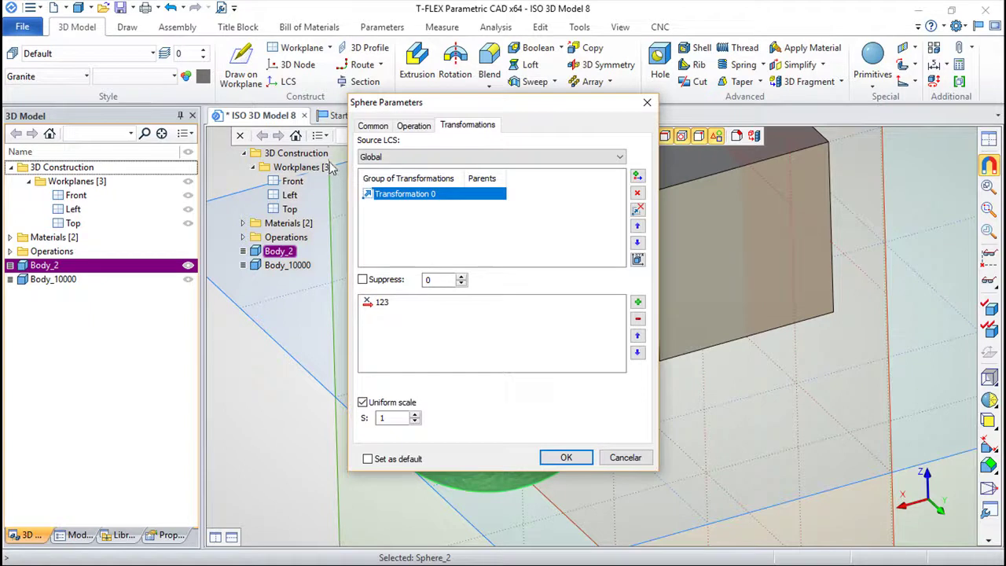
left_click(383, 194)
left_click_drag(444, 102, 700, 138)
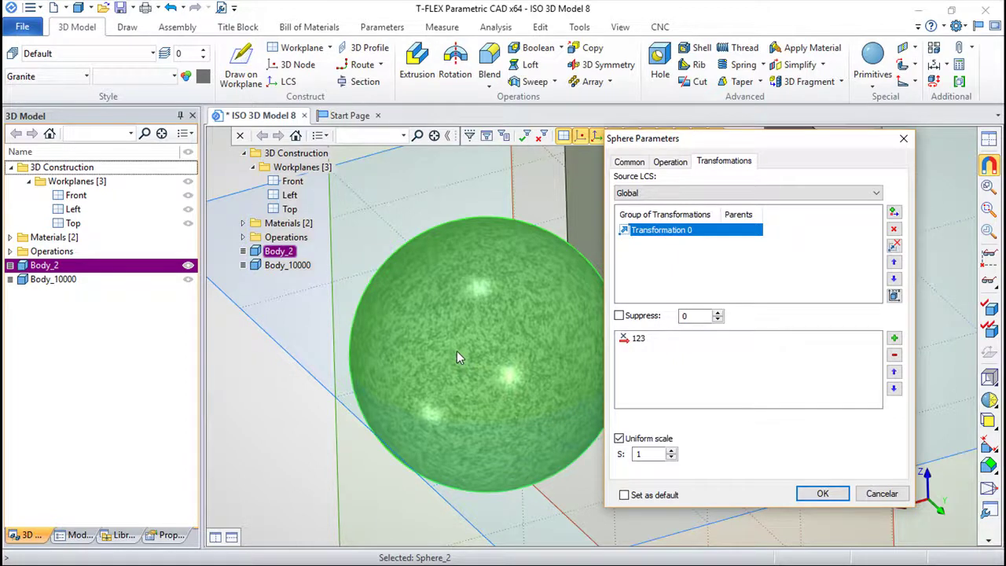
left_click_drag(707, 141, 570, 130)
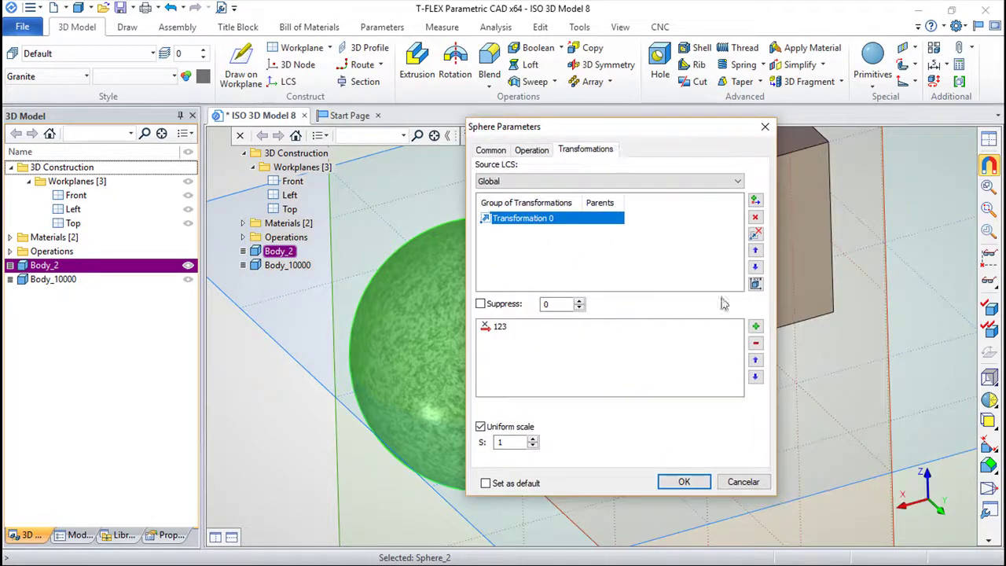
left_click(754, 328)
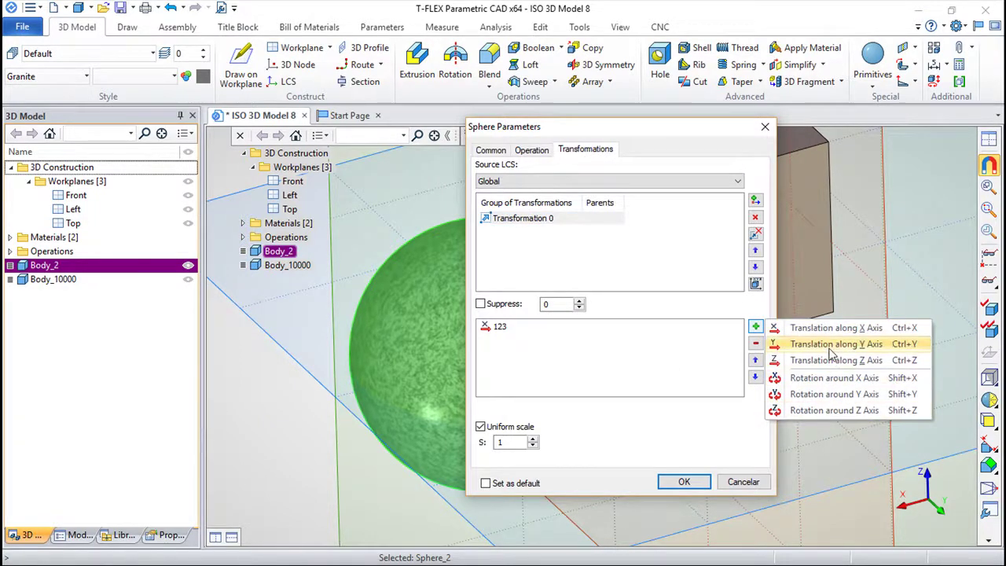
left_click(831, 351)
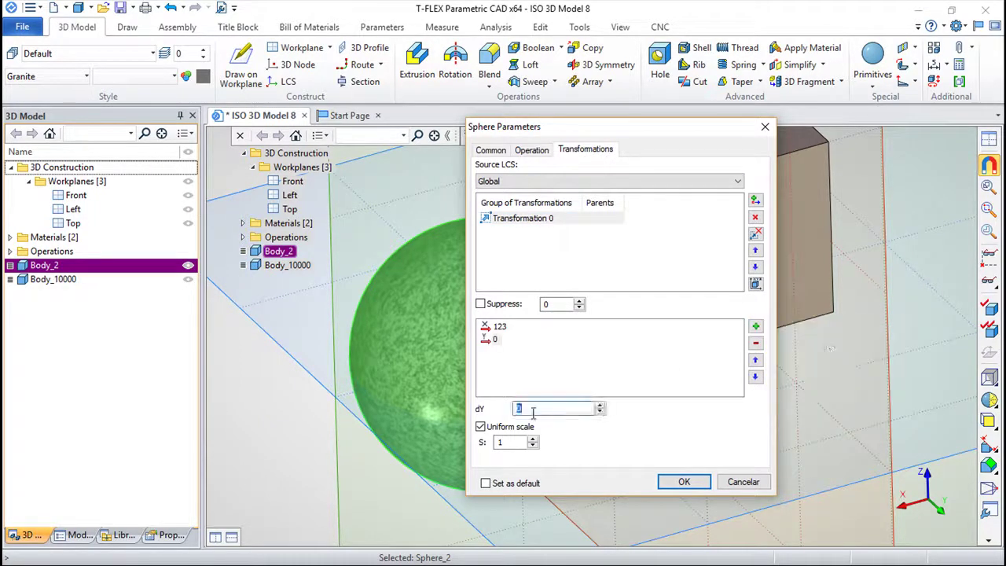
type("20")
key("Return")
right_click_drag(754, 417, 786, 423)
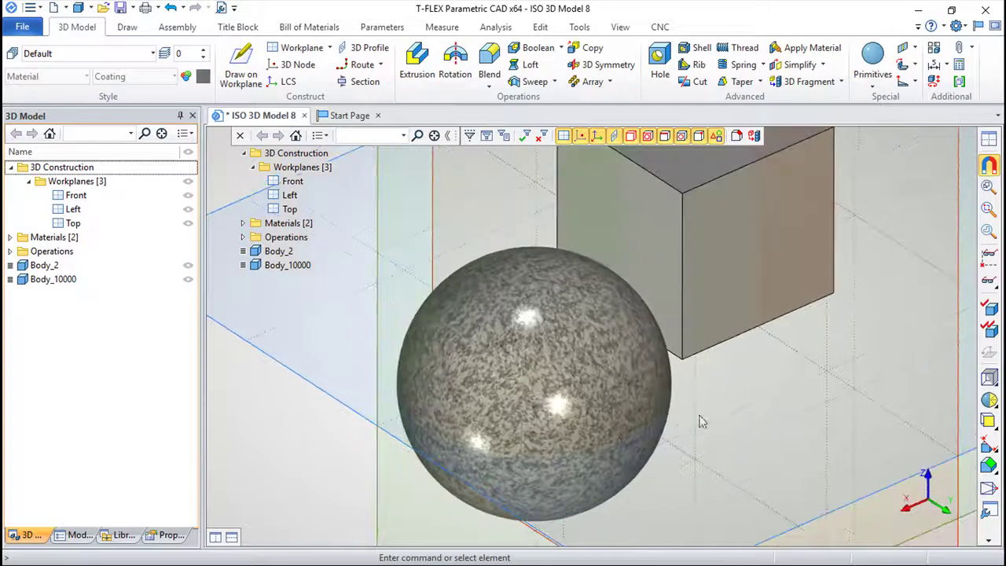
Give the sphere a new transformation group containing a translation along the Z axis.
right_click(278, 251)
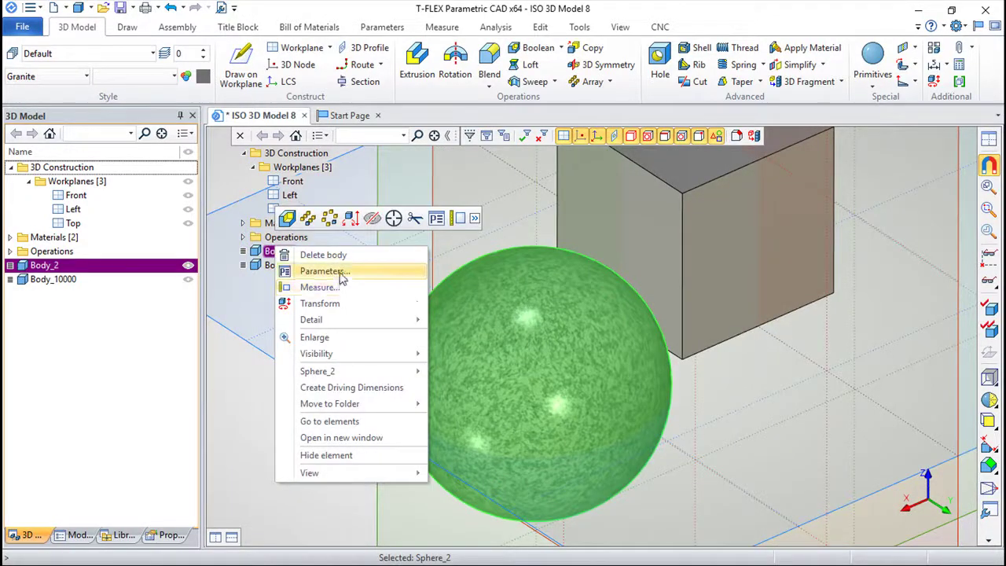
left_click(341, 272)
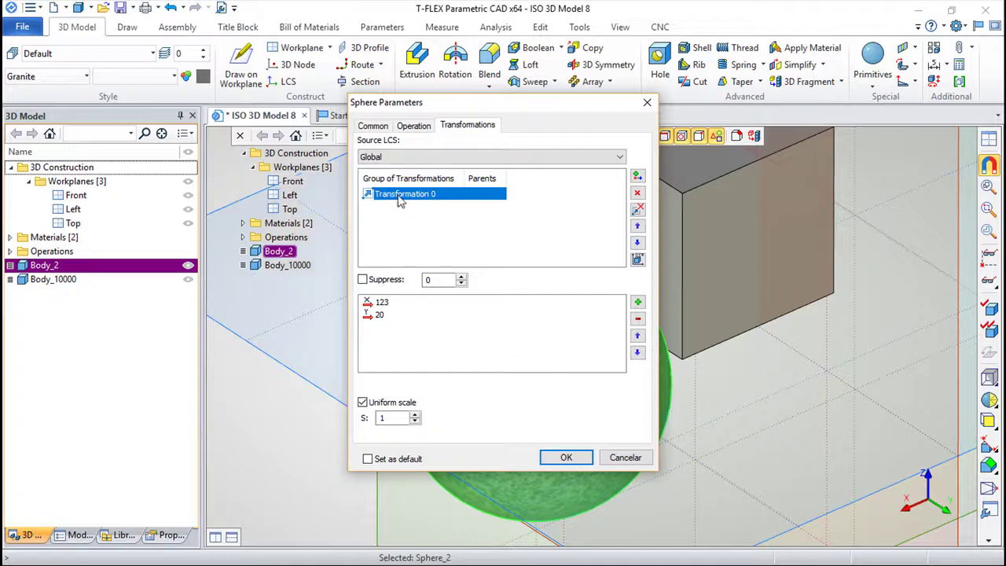
left_click(637, 177)
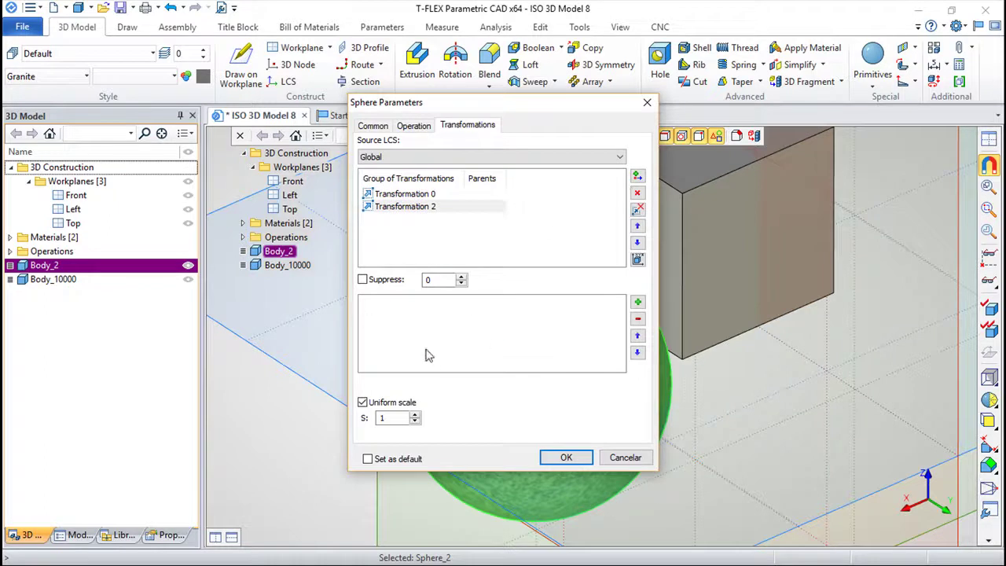
left_click(638, 303)
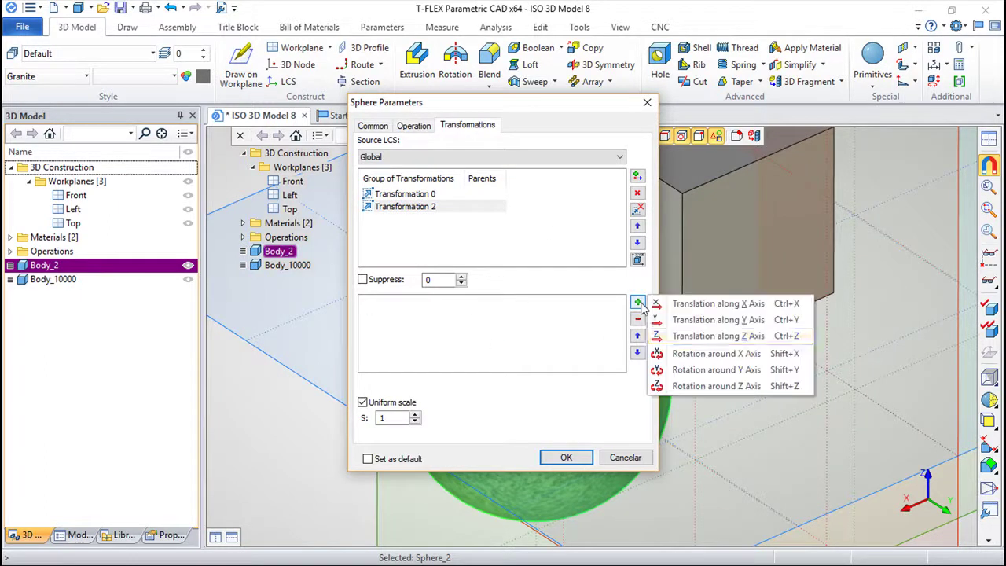
left_click(738, 343)
type("10")
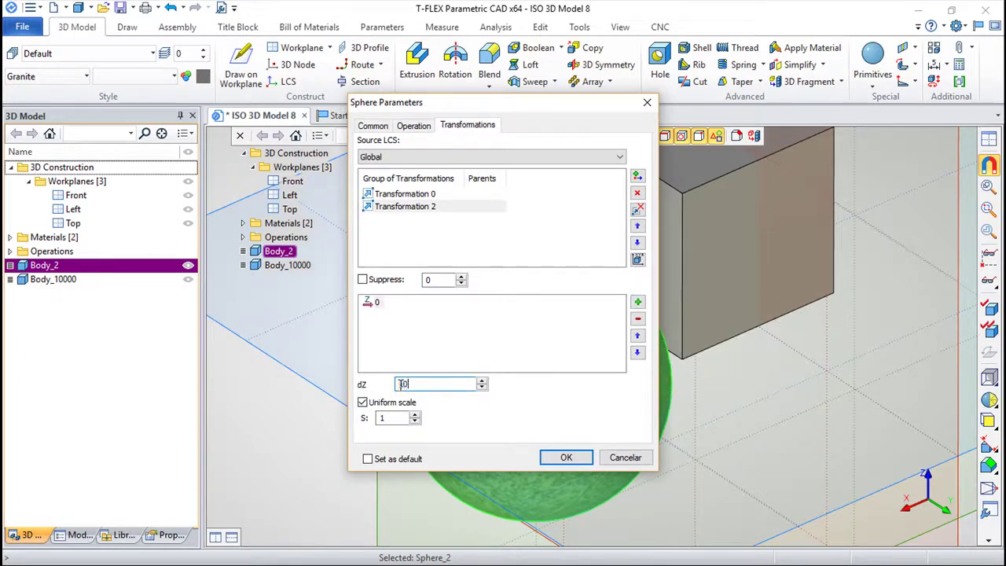
key("Return")
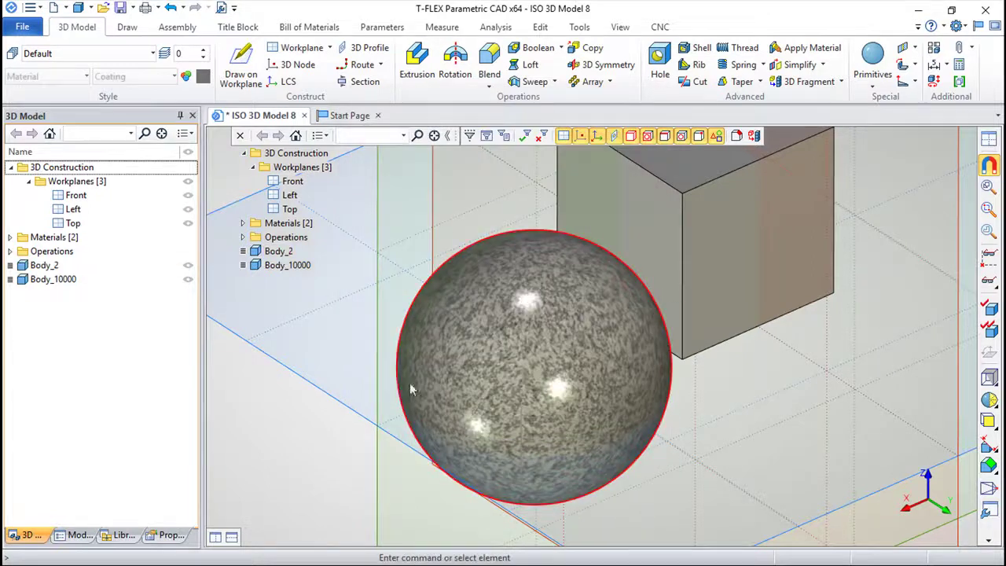
right_click_drag(564, 443, 661, 410)
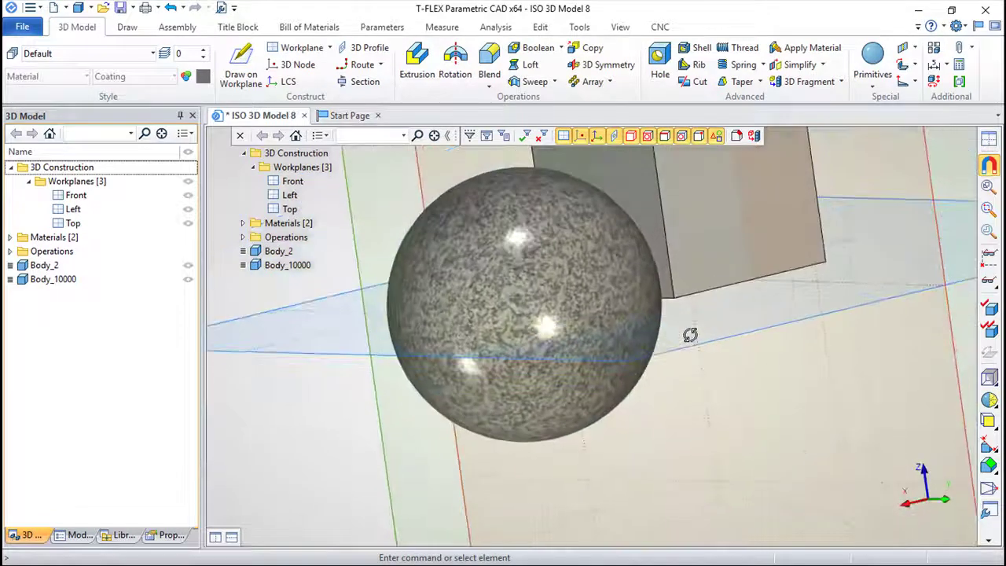
right_click_drag(717, 396, 330, 298)
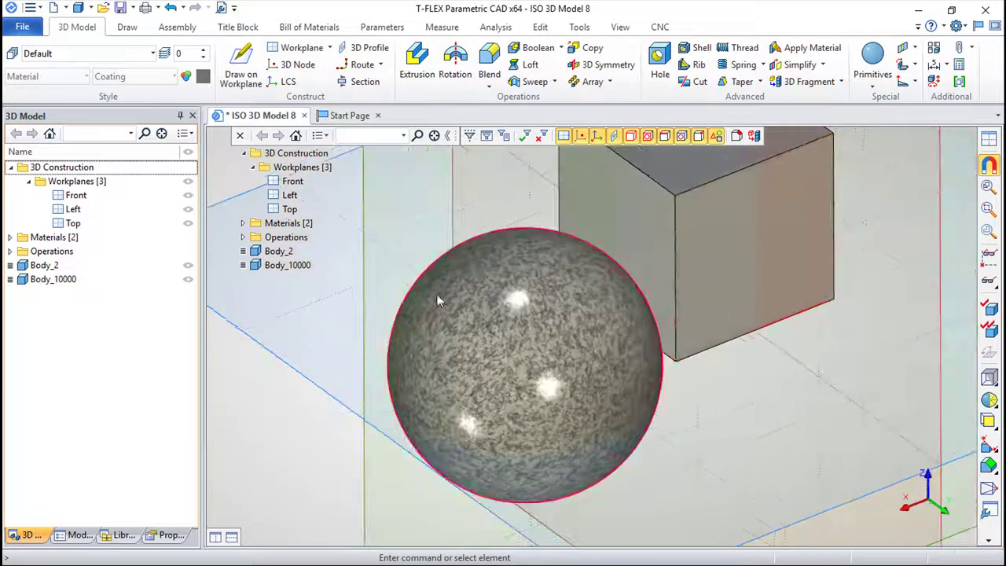
Open the sphere's parameters and compare its two transformation groups.
left_click(279, 252)
right_click(279, 252)
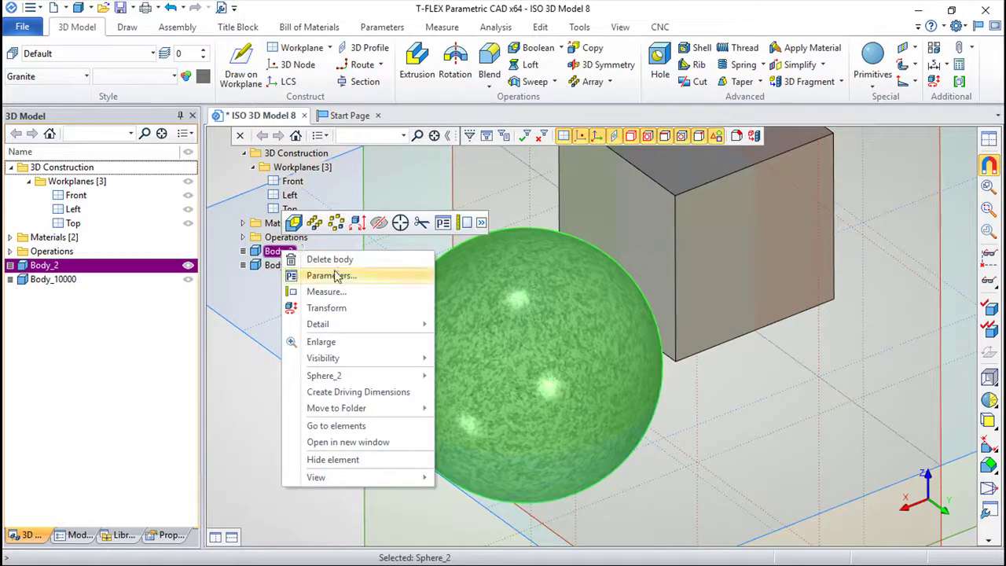
left_click(318, 276)
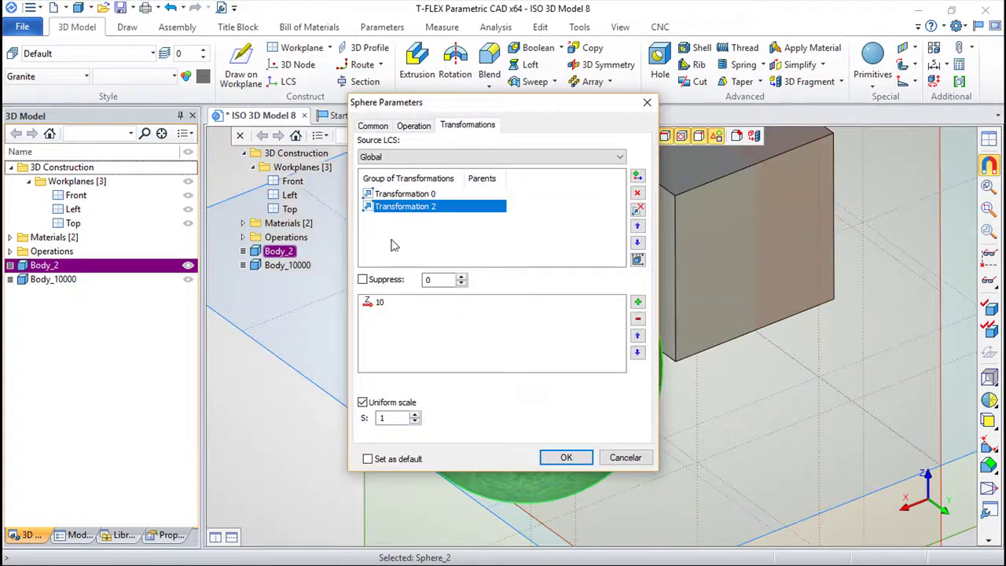
left_click(395, 194)
left_click(398, 206)
left_click(396, 195)
left_click(400, 204)
left_click(397, 194)
left_click(399, 206)
Suppress Transformation 0, which holds the X 123 and Y 20 shifts, and apply.
left_click(397, 195)
left_click(398, 206)
left_click(397, 194)
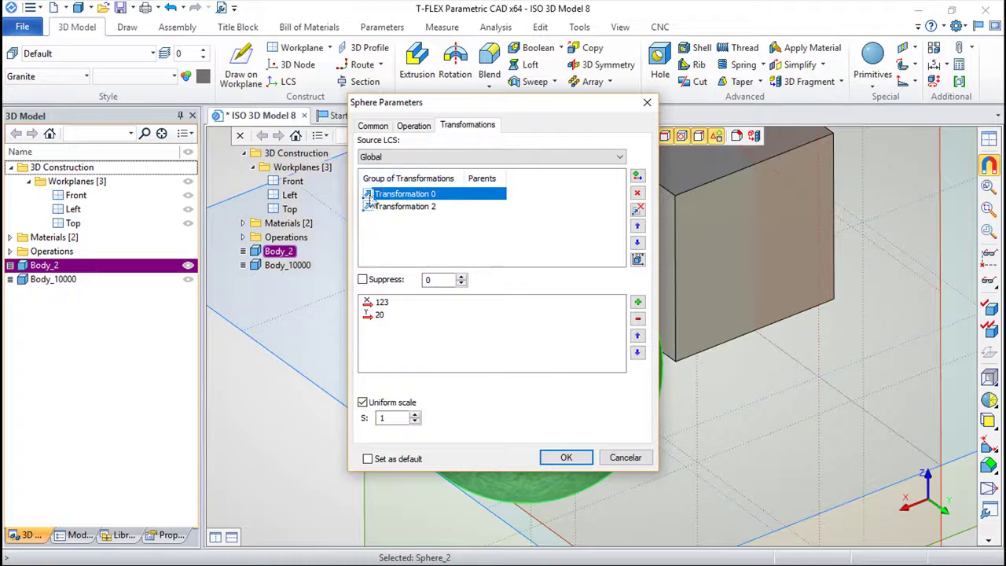
left_click(362, 280)
left_click(558, 457)
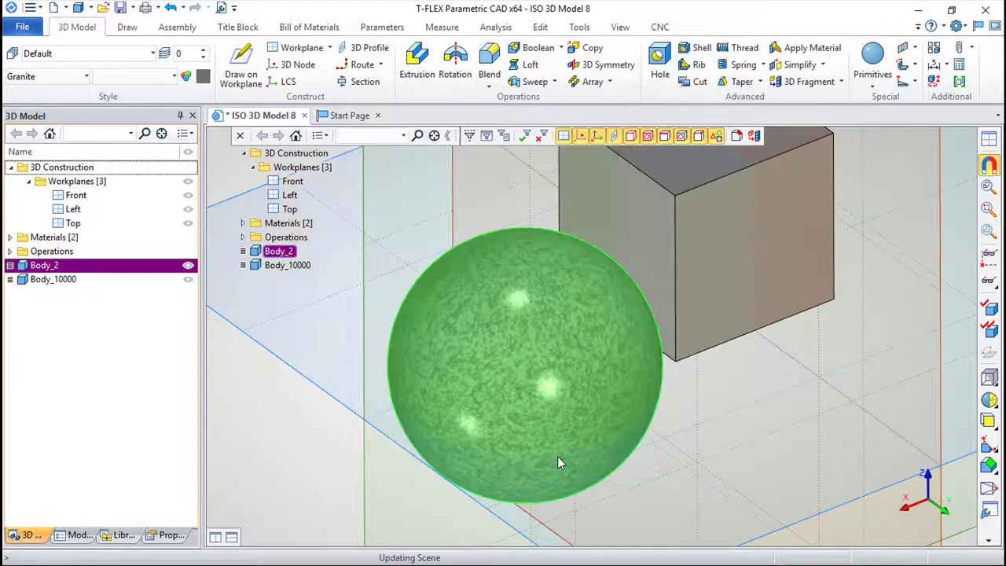
Orbit the model to inspect the granite sphere overlapping the bottom of the box.
mouse_move(557, 455)
middle_mouse_down()
mouse_move(591, 296)
mouse_move(579, 353)
mouse_move(537, 261)
mouse_move(420, 317)
mouse_move(651, 419)
mouse_move(626, 452)
middle_mouse_up()
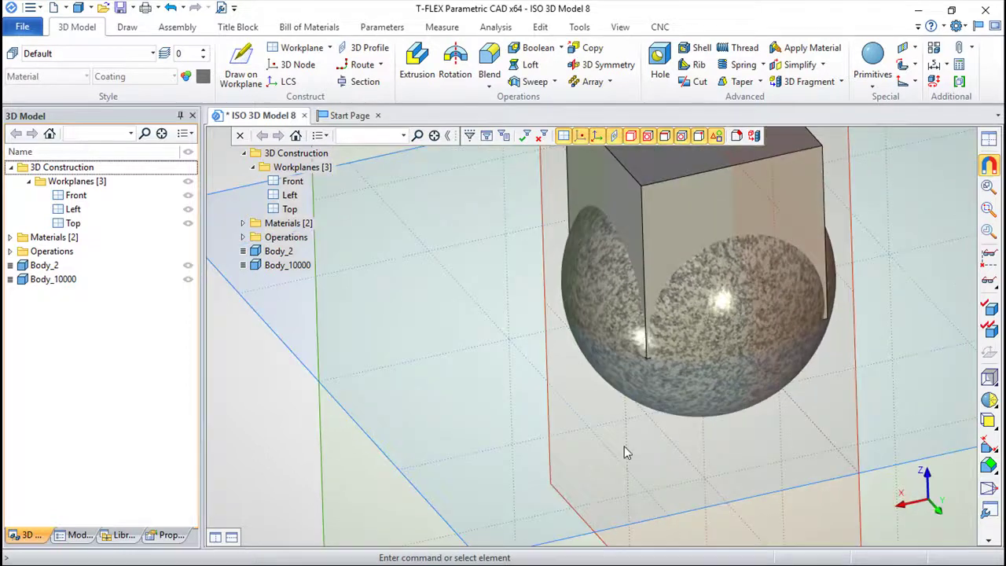
mouse_move(511, 353)
middle_mouse_down()
mouse_move(341, 451)
mouse_move(380, 498)
mouse_move(366, 416)
mouse_move(740, 456)
mouse_move(828, 427)
mouse_move(853, 437)
mouse_move(838, 440)
middle_mouse_up()
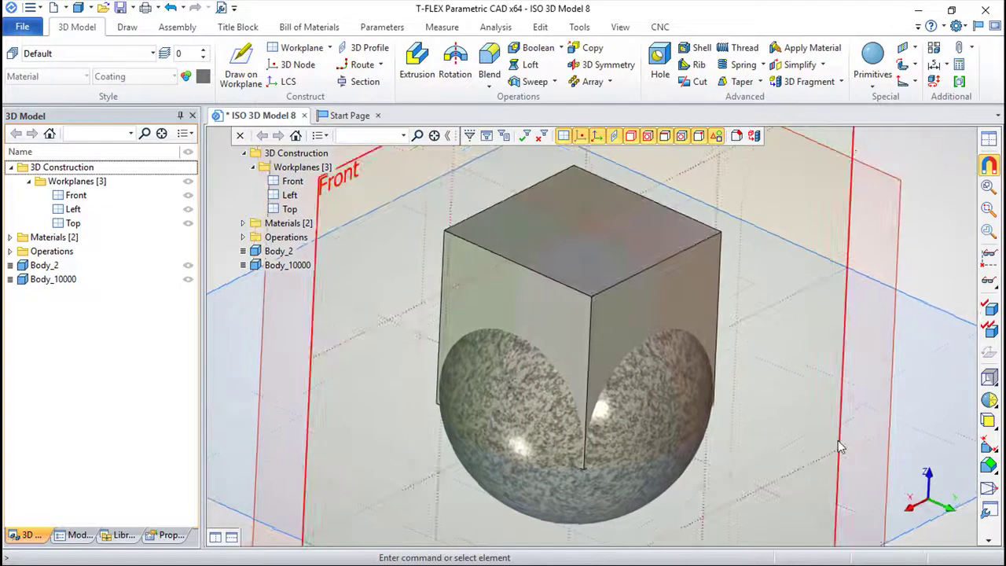